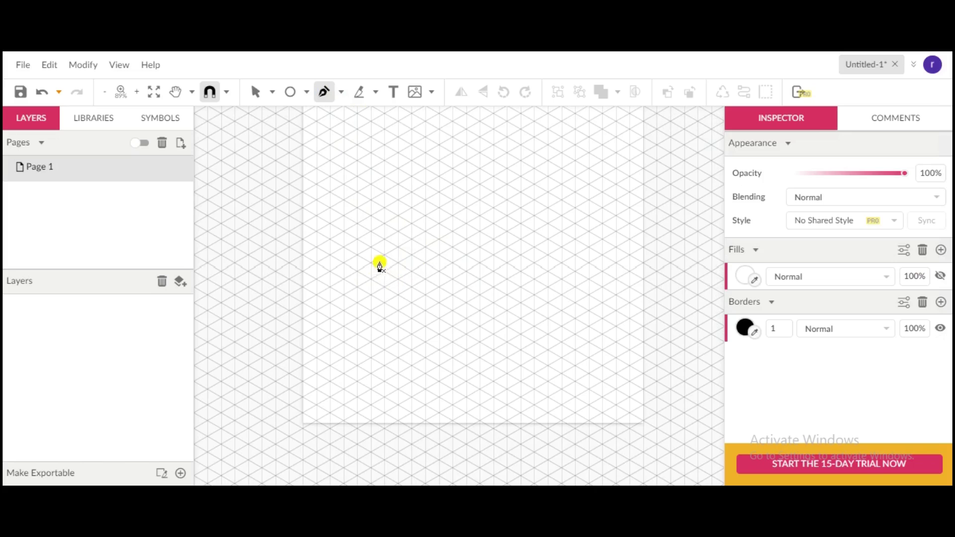
# - Draw a closed six-point bracket outline on the isometric grid with the Pen tool, about 40 × 115 px at X 40, Y 219
pyautogui.scroll(1, 403, 264)
pyautogui.scroll(1, 413, 264)
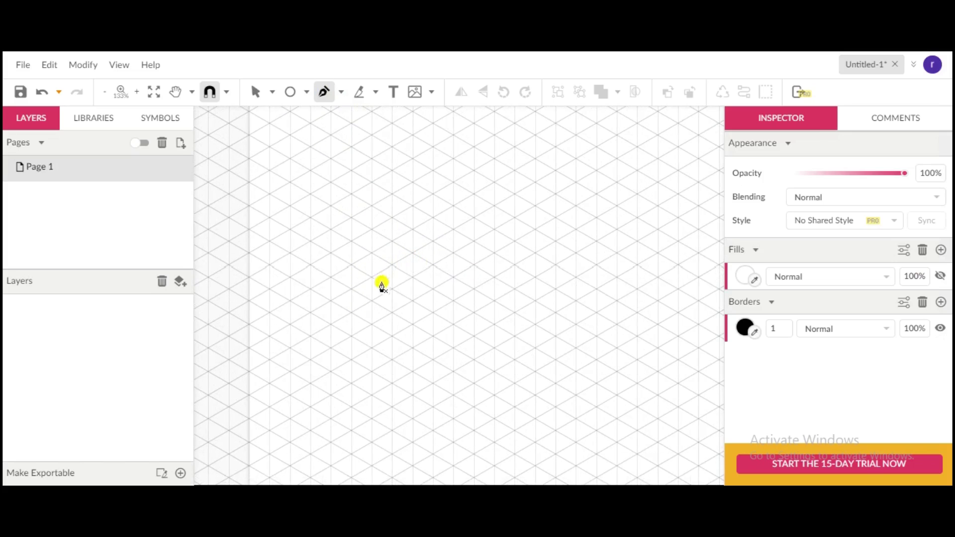
pyautogui.click(330, 231)
pyautogui.click(310, 218)
pyautogui.click(291, 232)
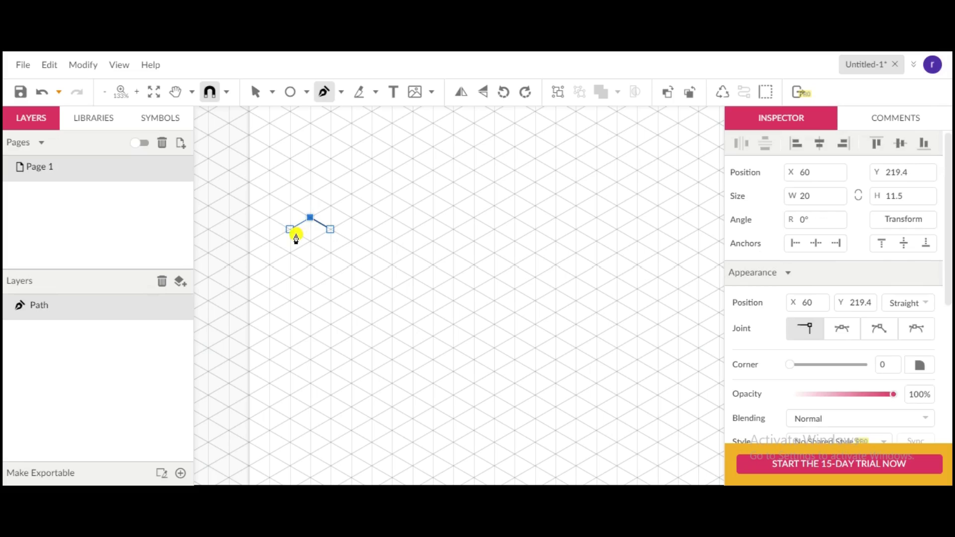
pyautogui.click(293, 233)
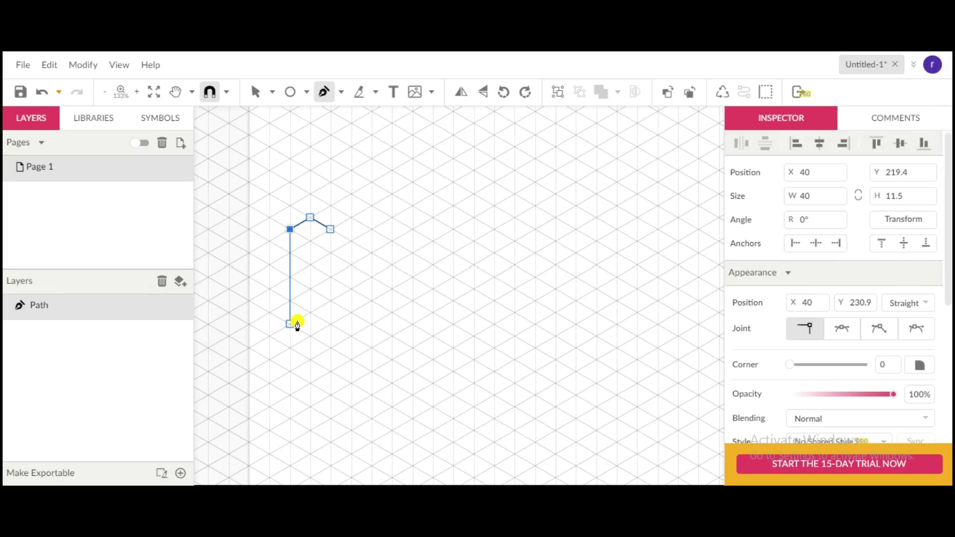
pyautogui.moveTo(295, 325); pyautogui.dragTo(312, 339)
pyautogui.hotkey('ctrl', 'z')
pyautogui.click(294, 332)
pyautogui.click(309, 337)
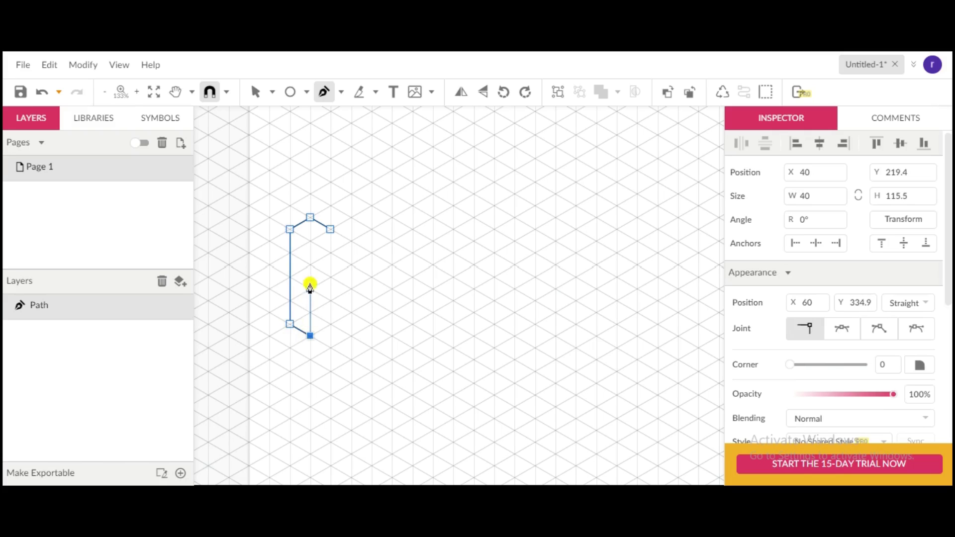
pyautogui.click(310, 242)
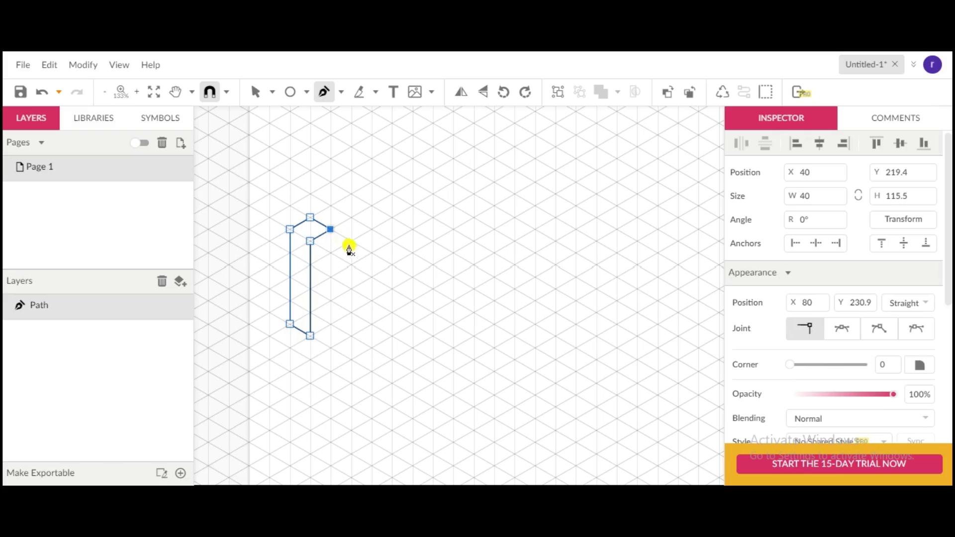
pyautogui.press('Escape')
# - Draw a small closed wedge-shaped path beside the first outline, about 40 × 35 px at X 80, Y 266
pyautogui.click(371, 276)
pyautogui.click(351, 265)
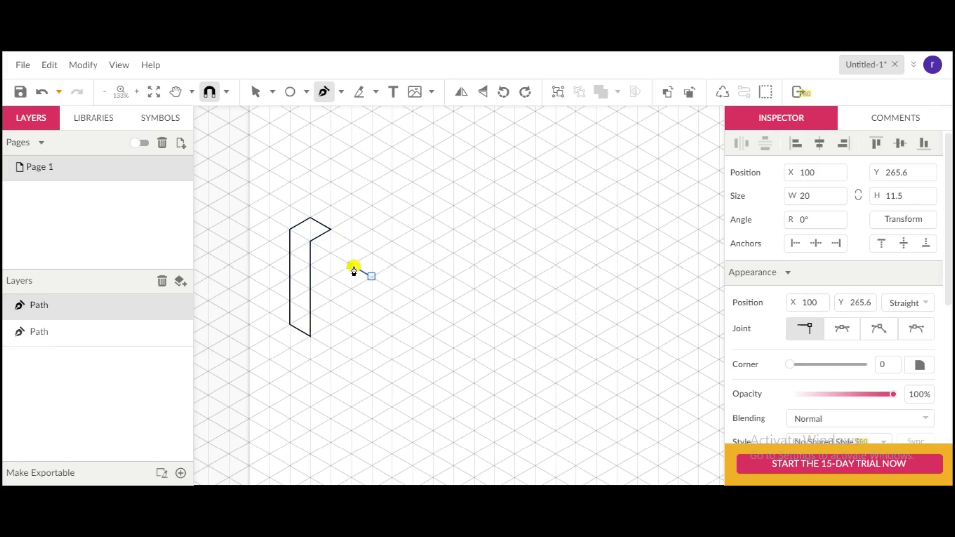
pyautogui.click(329, 276)
pyautogui.click(329, 300)
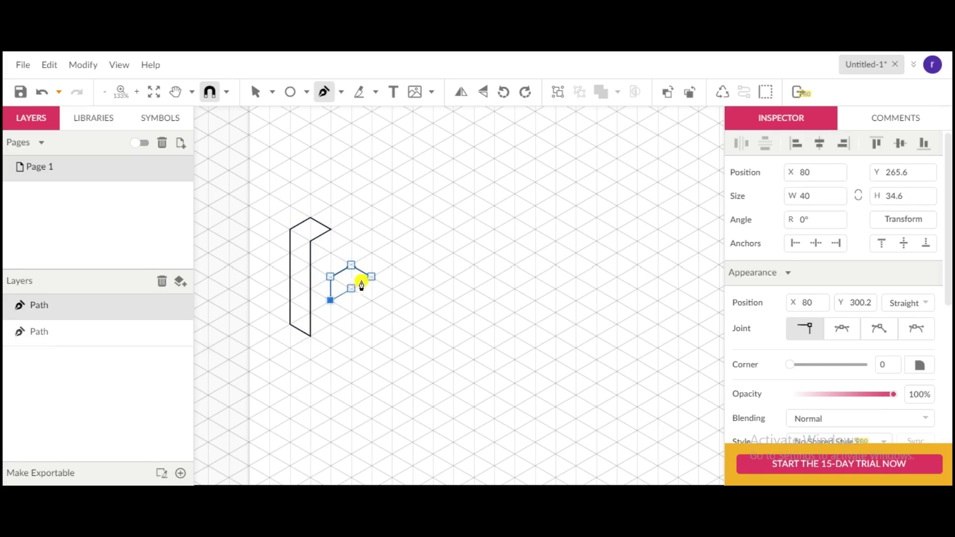
pyautogui.click(371, 277)
# - Draw a second, larger bracket outline with a long slanted upper arm, about 80 × 139 px at X 140, Y 139
pyautogui.click(392, 171)
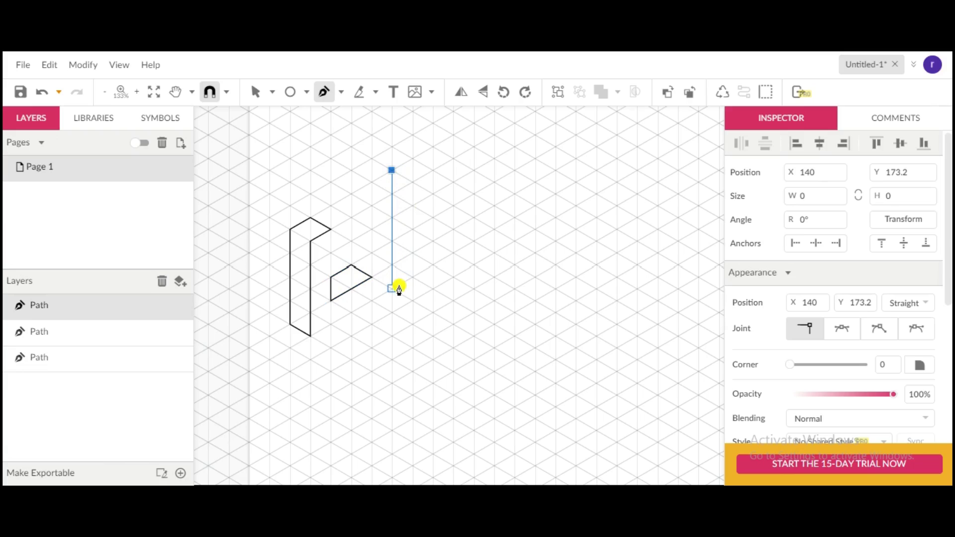
pyautogui.click(392, 266)
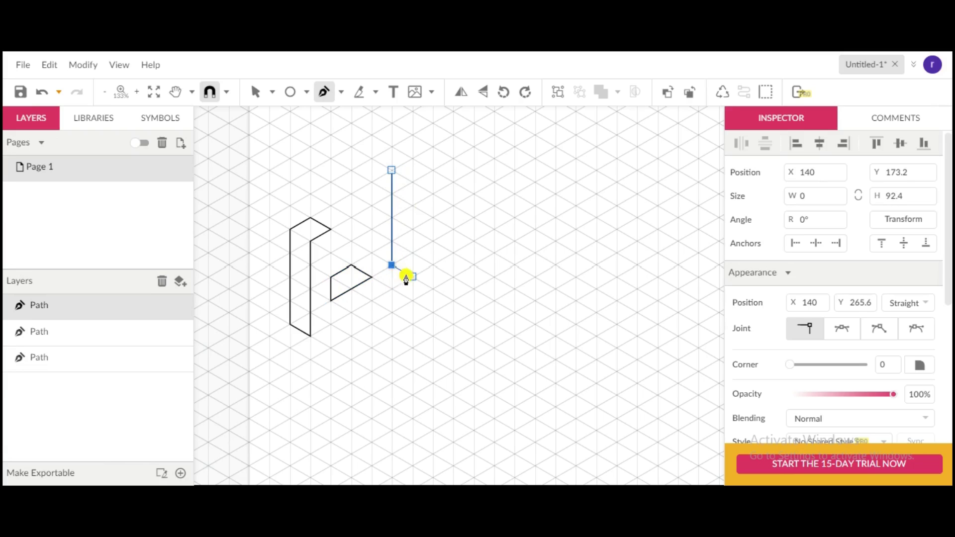
pyautogui.click(412, 277)
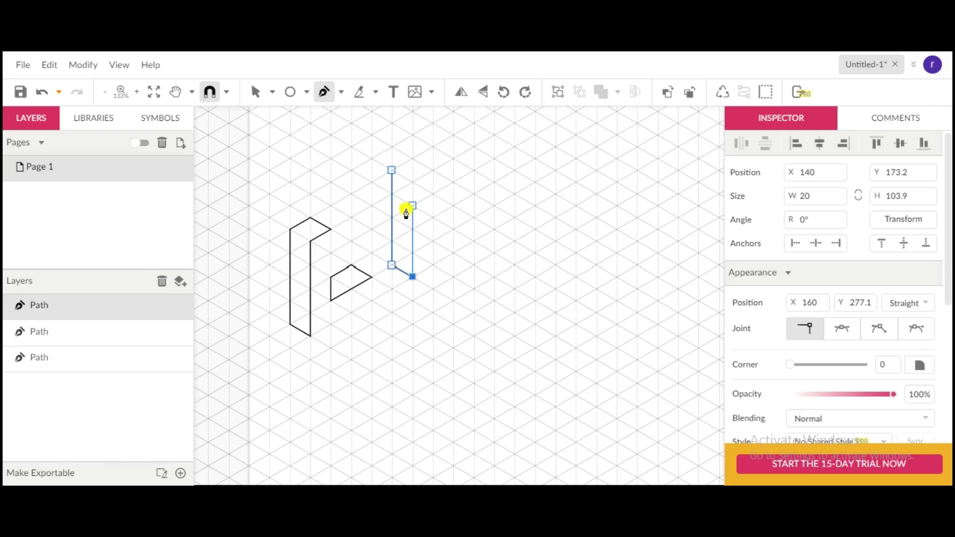
pyautogui.click(411, 183)
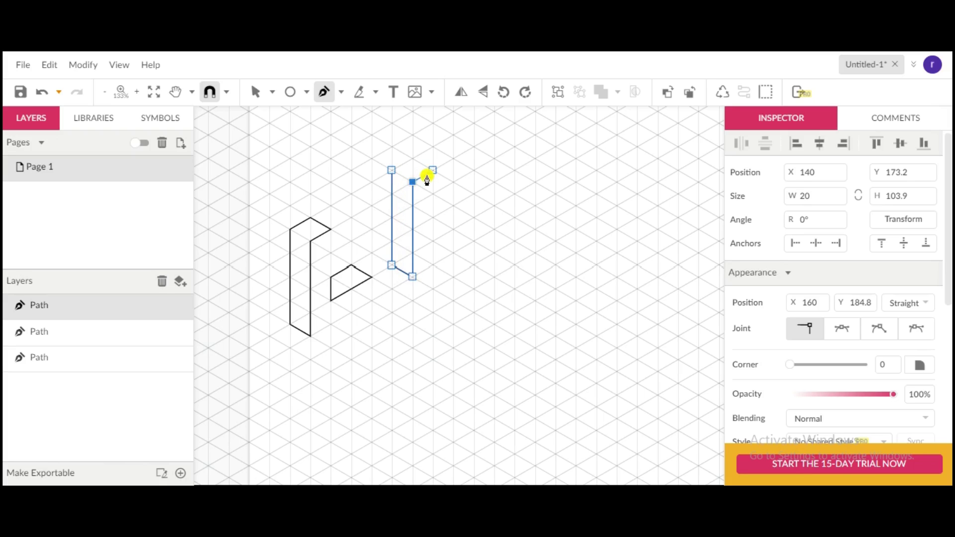
pyautogui.click(472, 147)
pyautogui.click(453, 135)
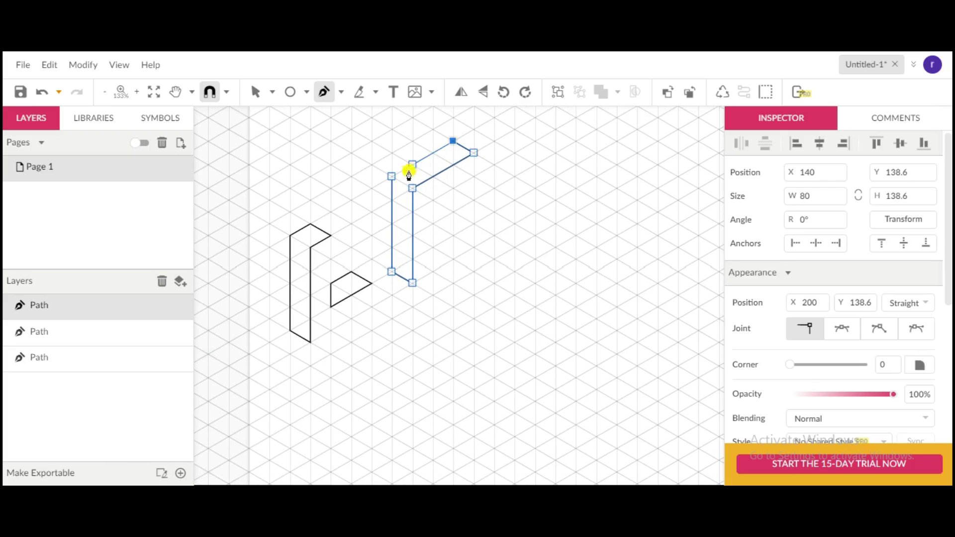
pyautogui.click(393, 177)
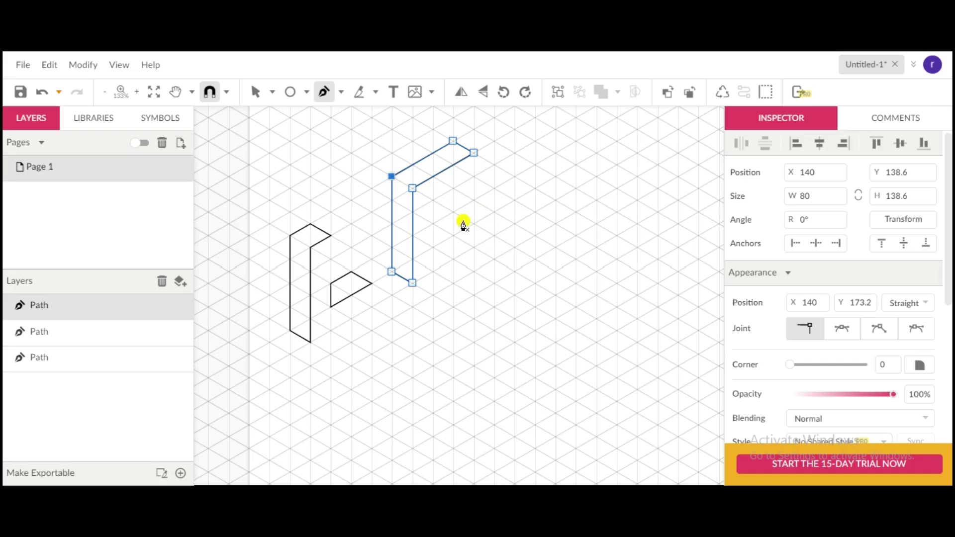
# - Draw a closed upright parallelogram under the second bracket's arm, about 20 × 58 px at X 180, Y 185
pyautogui.click(452, 189)
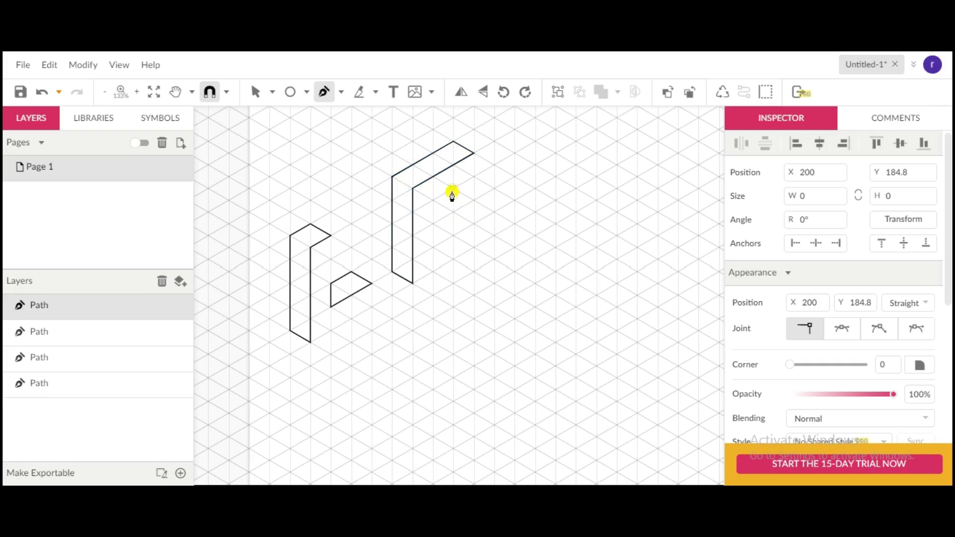
pyautogui.click(433, 200)
pyautogui.click(432, 247)
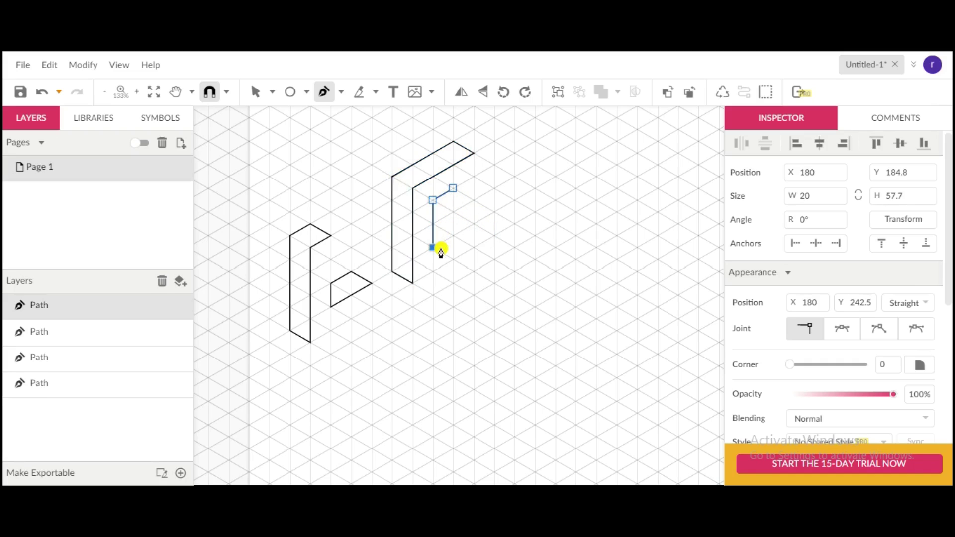
pyautogui.click(453, 235)
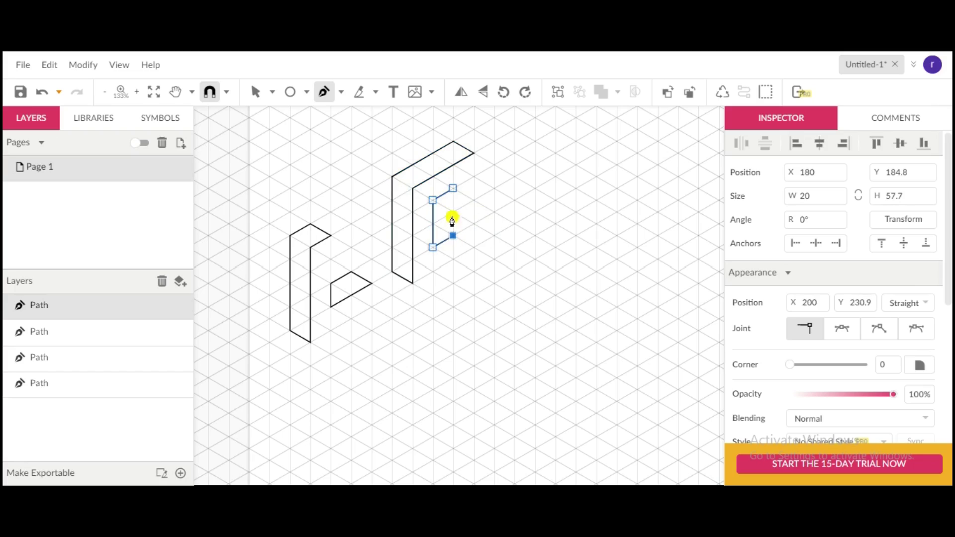
pyautogui.click(453, 189)
# - Draw a third bracket outline matching the second one's shape, about 80 × 139 px at X 240, Y 81
pyautogui.press('space')
pyautogui.moveTo(508, 189); pyautogui.dragTo(462, 253)
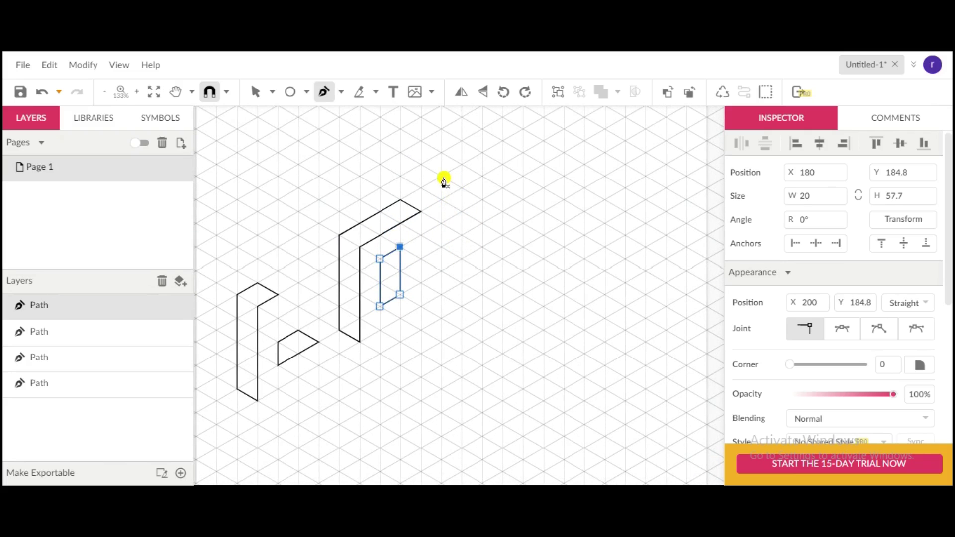
pyautogui.moveTo(442, 176); pyautogui.dragTo(447, 273)
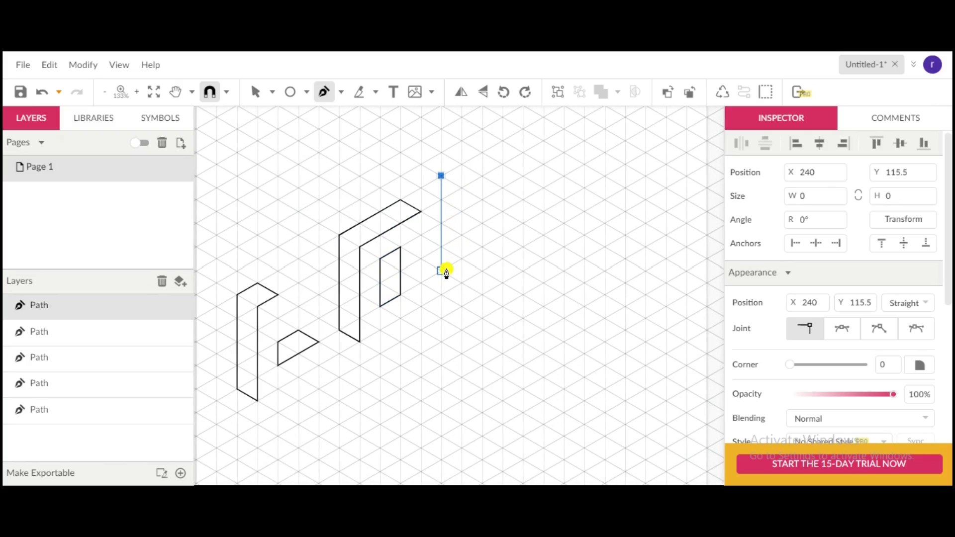
pyautogui.click(441, 271)
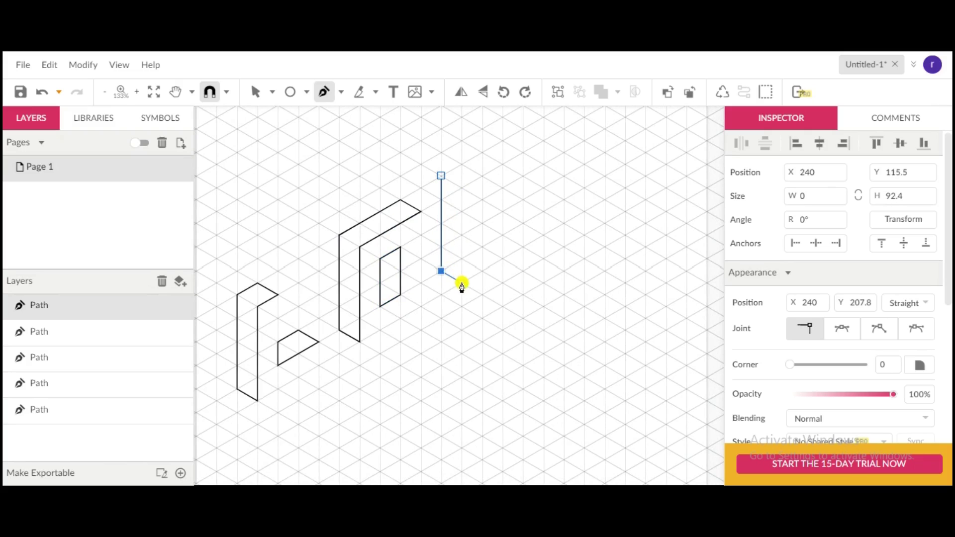
pyautogui.click(461, 283)
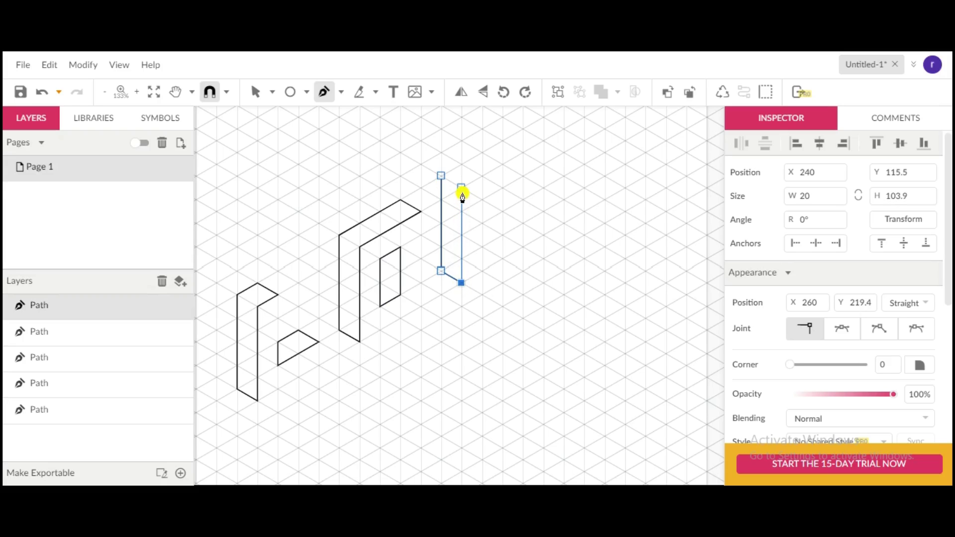
pyautogui.click(461, 188)
pyautogui.click(521, 160)
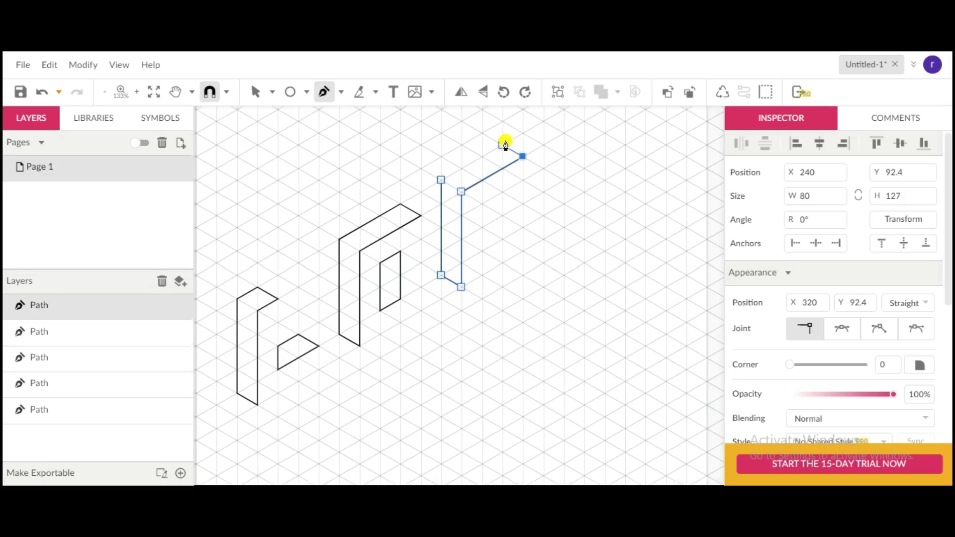
pyautogui.scroll(1, 503, 164)
pyautogui.click(503, 156)
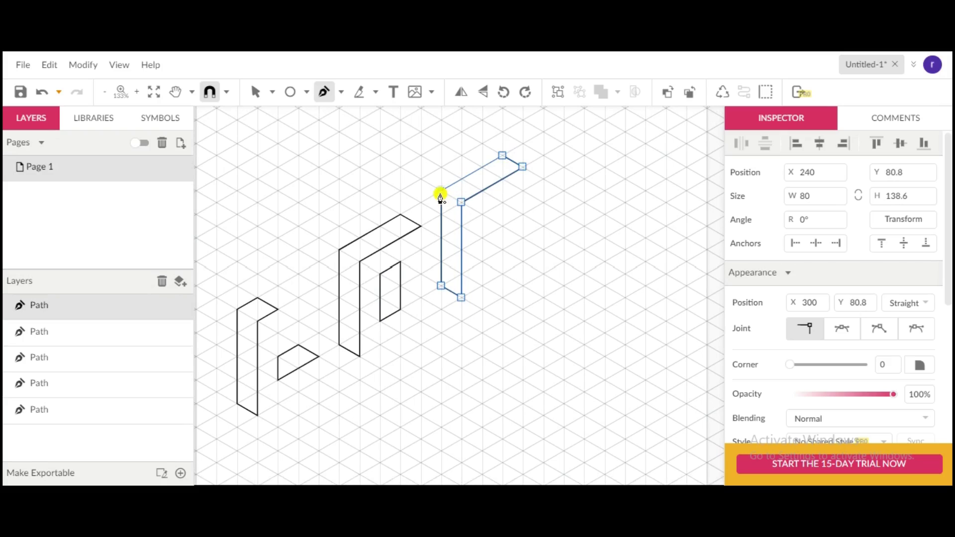
pyautogui.click(441, 190)
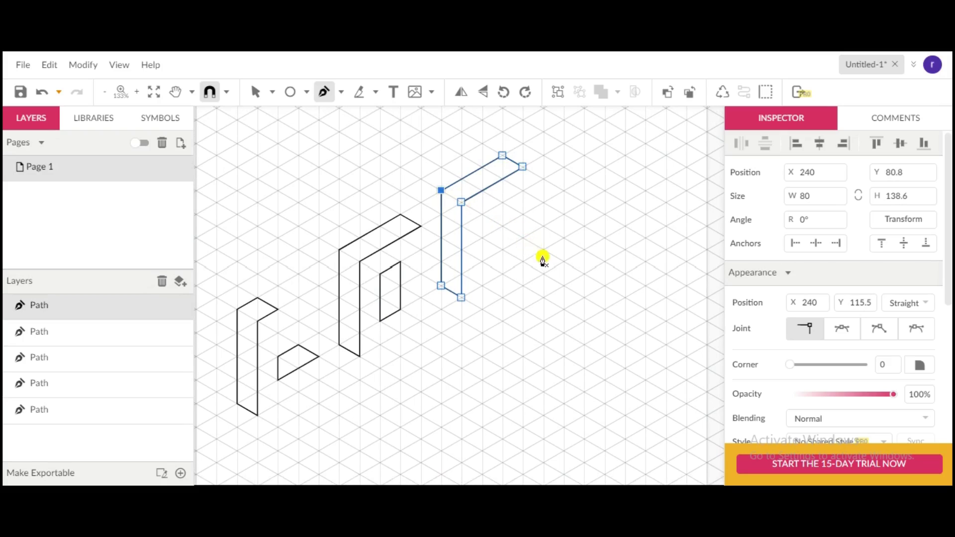
# - Draw a small closed hooked outline under the third bracket's arm, about 40 × 58 px at X 280, Y 127
pyautogui.click(522, 214)
pyautogui.click(503, 202)
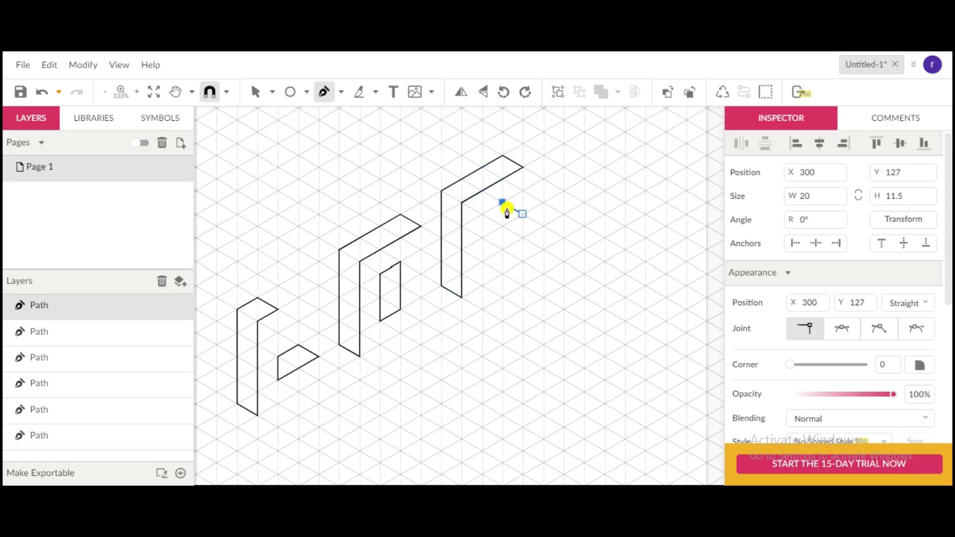
pyautogui.click(483, 216)
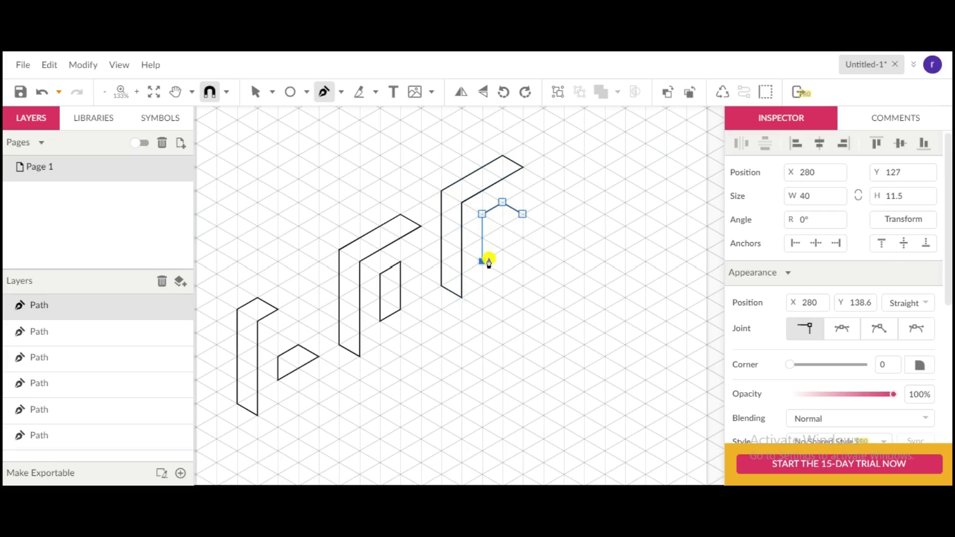
pyautogui.click(485, 261)
pyautogui.click(510, 256)
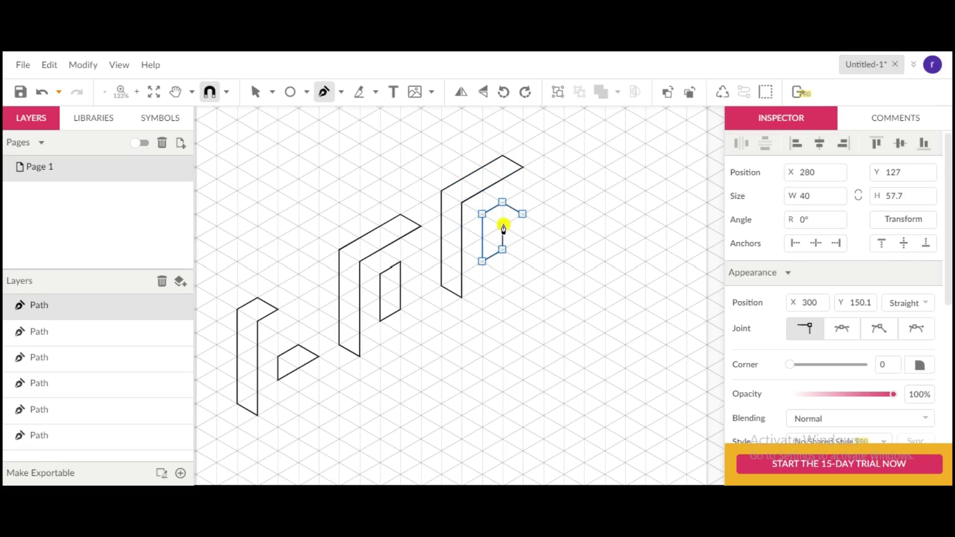
pyautogui.click(503, 227)
pyautogui.click(523, 214)
# - Try placing a duplicate of the second bracket and its inner parallelogram beyond the third bracket at X 340, Y 34.6
pyautogui.press('h')
pyautogui.moveTo(557, 215); pyautogui.dragTo(546, 227)
pyautogui.press('p')
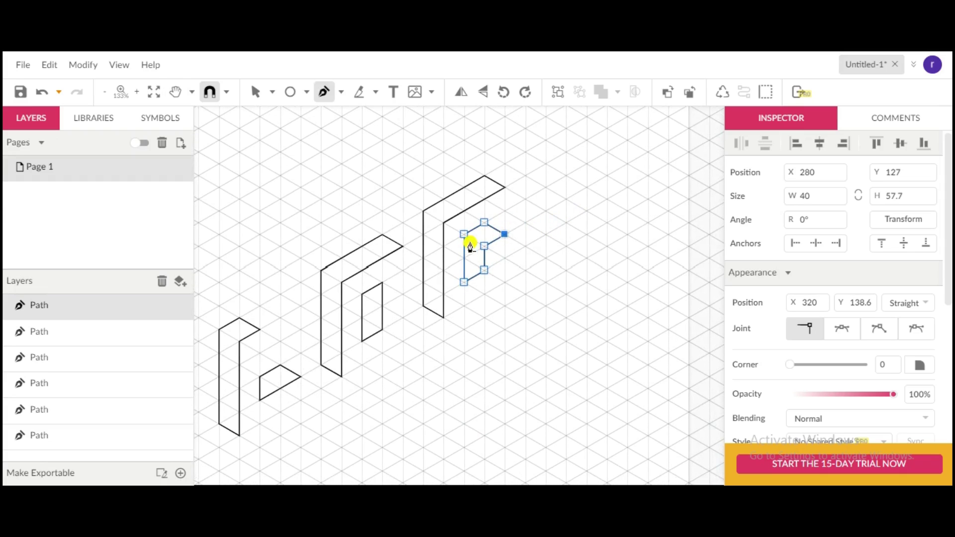
pyautogui.scroll(1, 348, 192)
pyautogui.press('v')
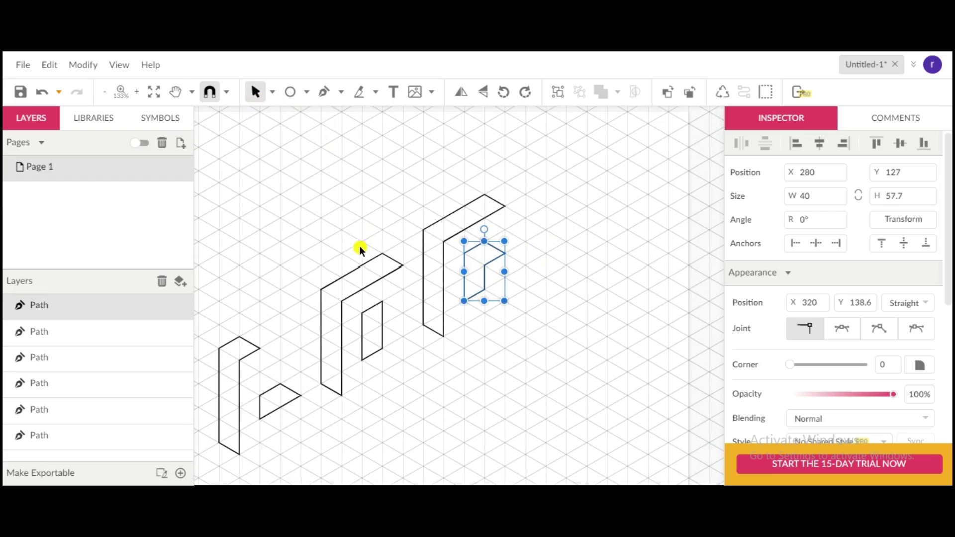
pyautogui.moveTo(329, 239); pyautogui.dragTo(542, 276)
pyautogui.hotkey('ctrl', 'd')
pyautogui.scroll(1, 562, 265)
pyautogui.scroll(1, 562, 264)
pyautogui.scroll(-2, 541, 267)
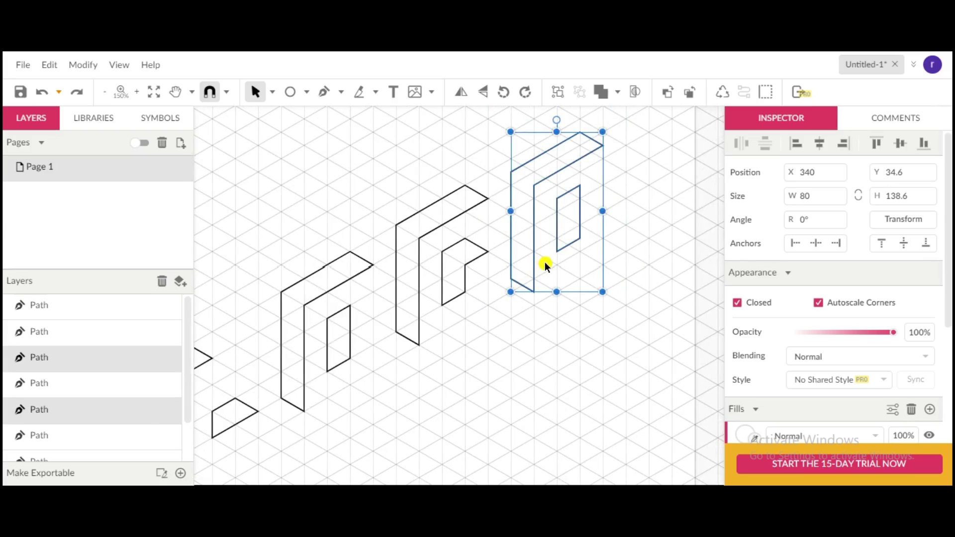
pyautogui.scroll(-1, 518, 251)
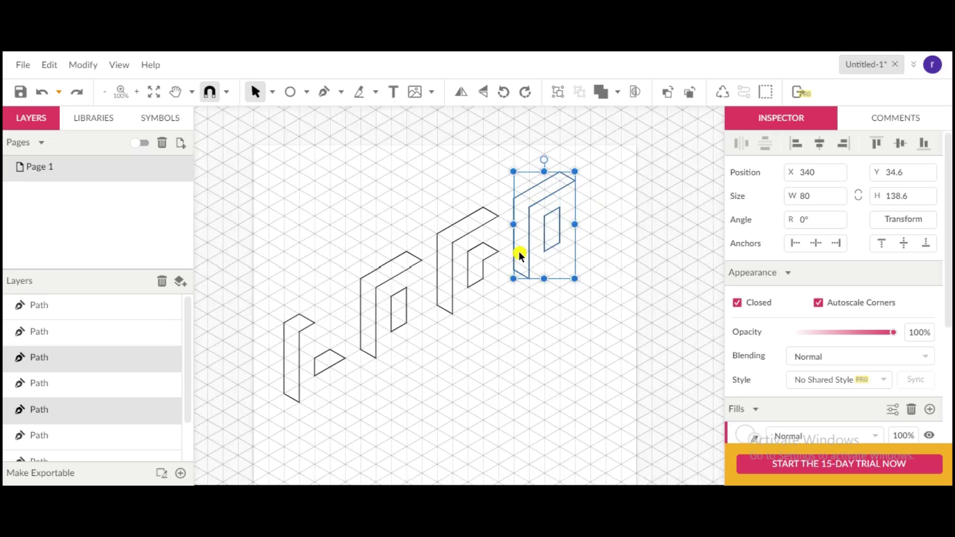
pyautogui.scroll(1, 519, 253)
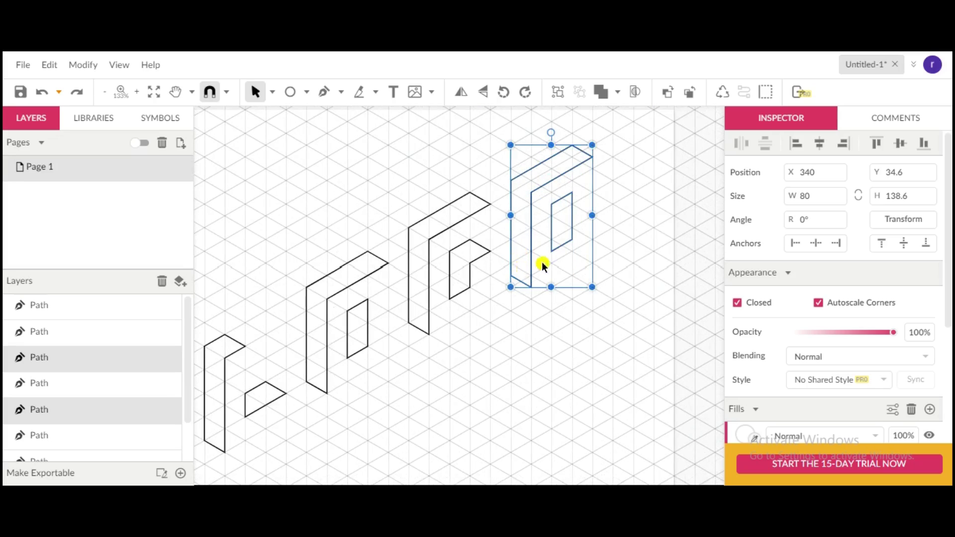
pyautogui.hotkey('ctrl', 'z')
pyautogui.click(572, 252)
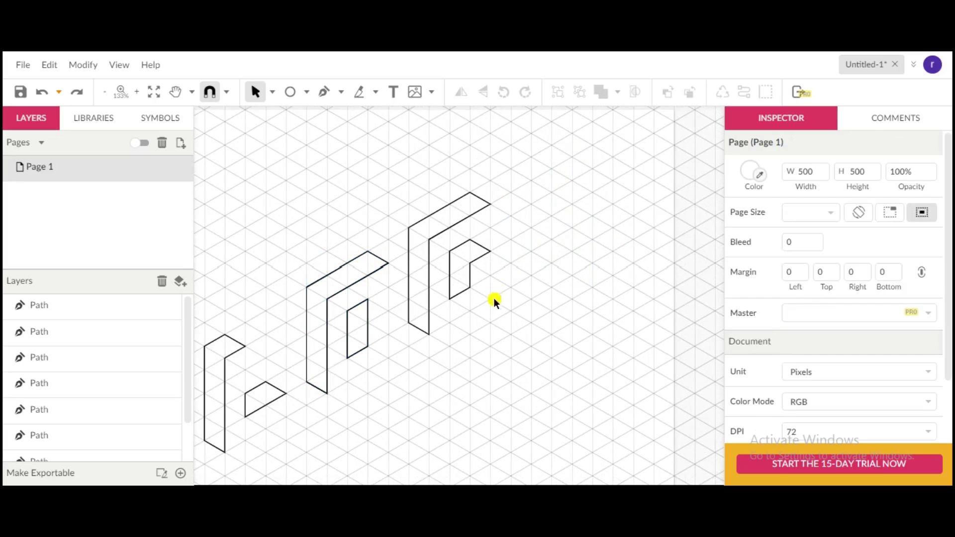
pyautogui.click(368, 324)
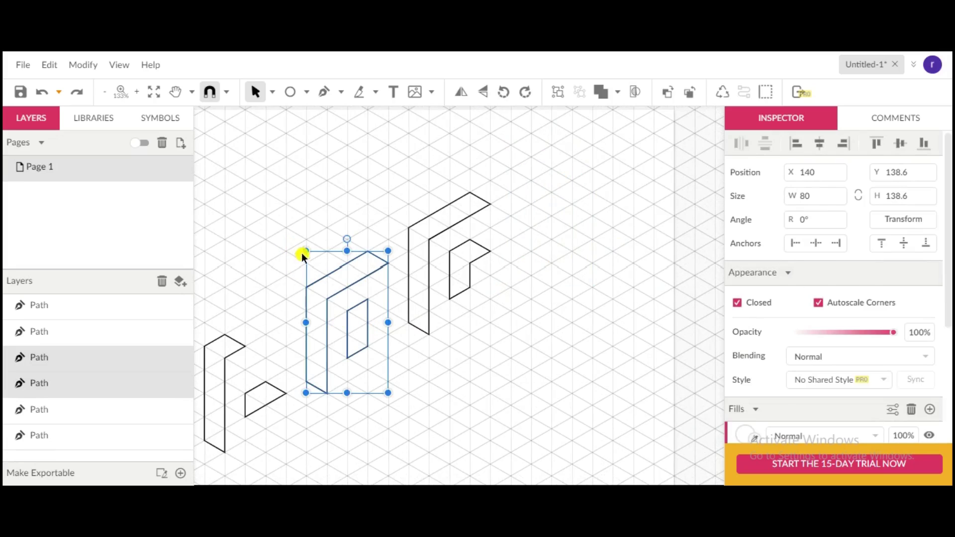
pyautogui.click(324, 256)
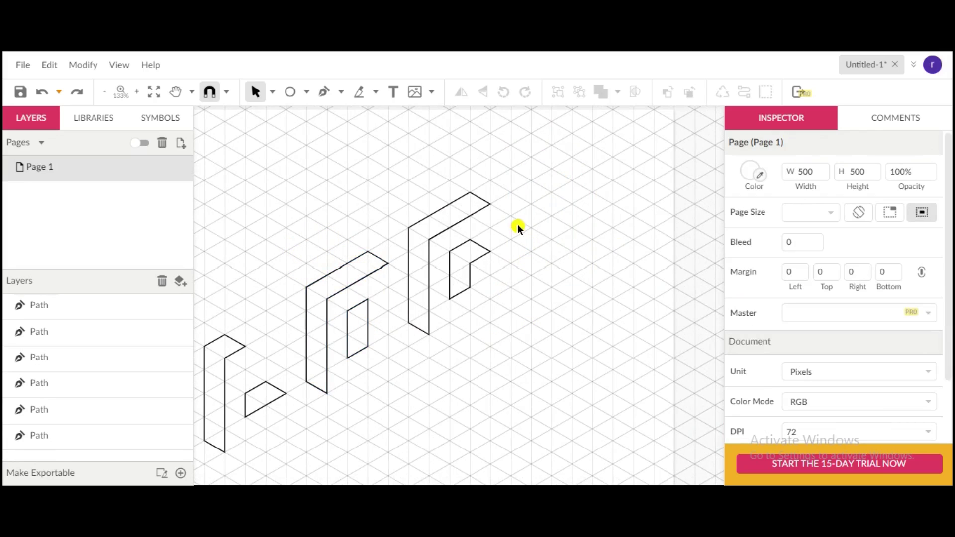
pyautogui.click(325, 91)
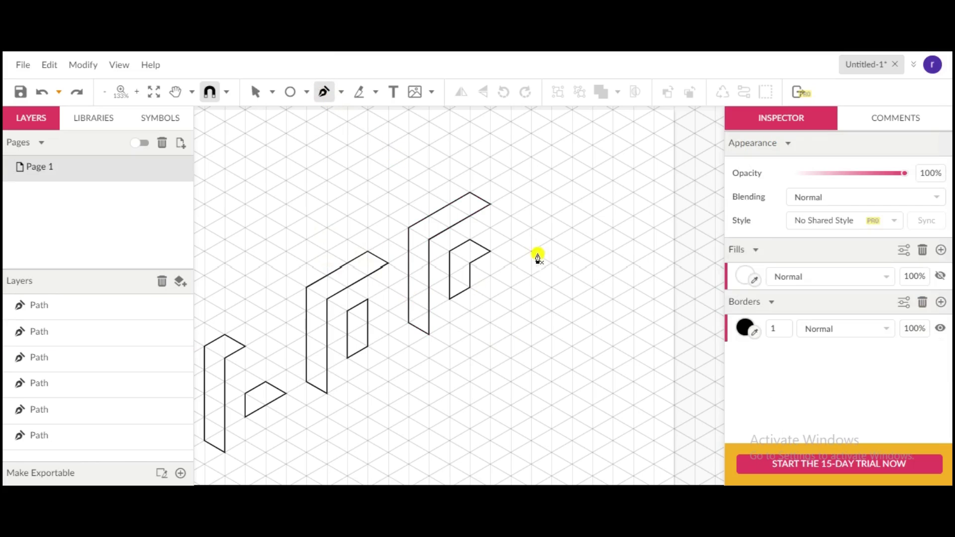
pyautogui.press('space')
pyautogui.moveTo(524, 252); pyautogui.dragTo(513, 283)
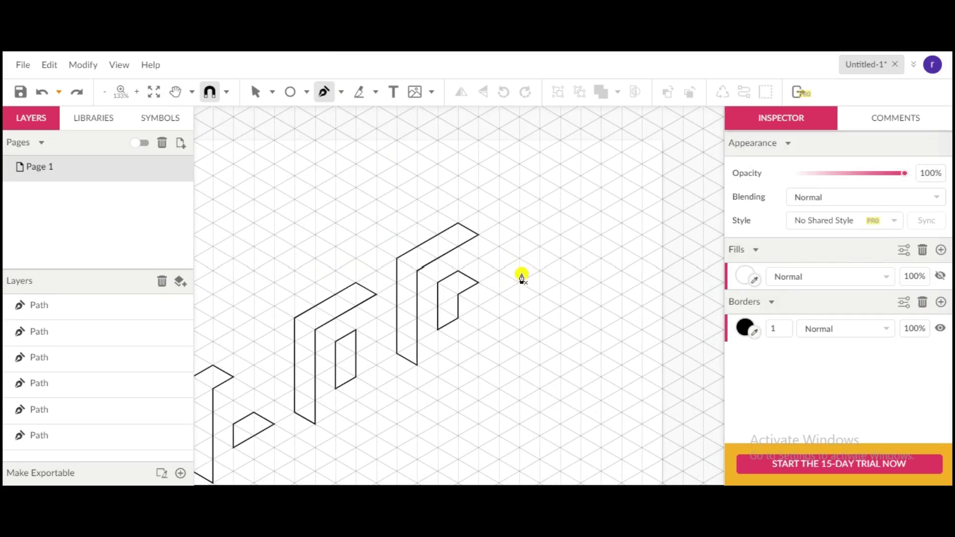
pyautogui.click(525, 312)
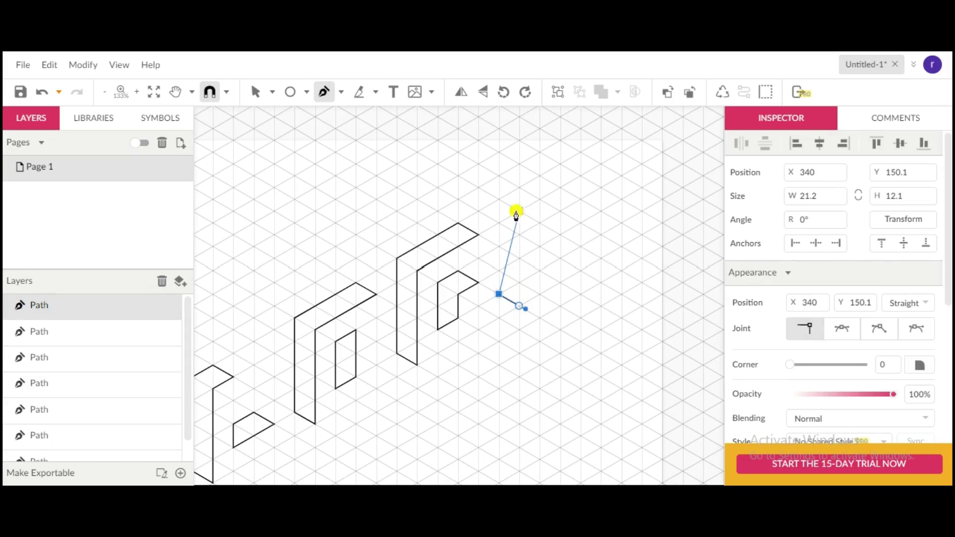
pyautogui.click(499, 199)
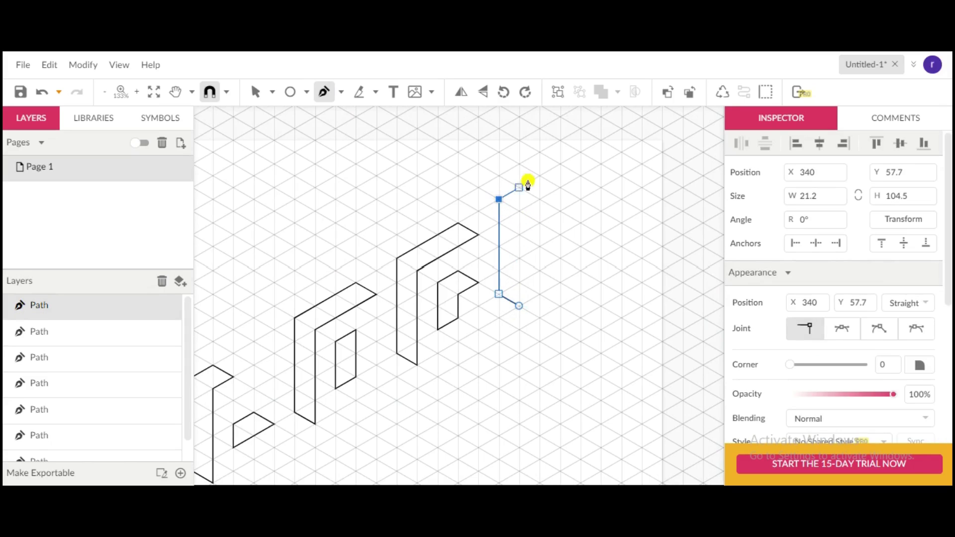
pyautogui.click(560, 165)
pyautogui.click(580, 177)
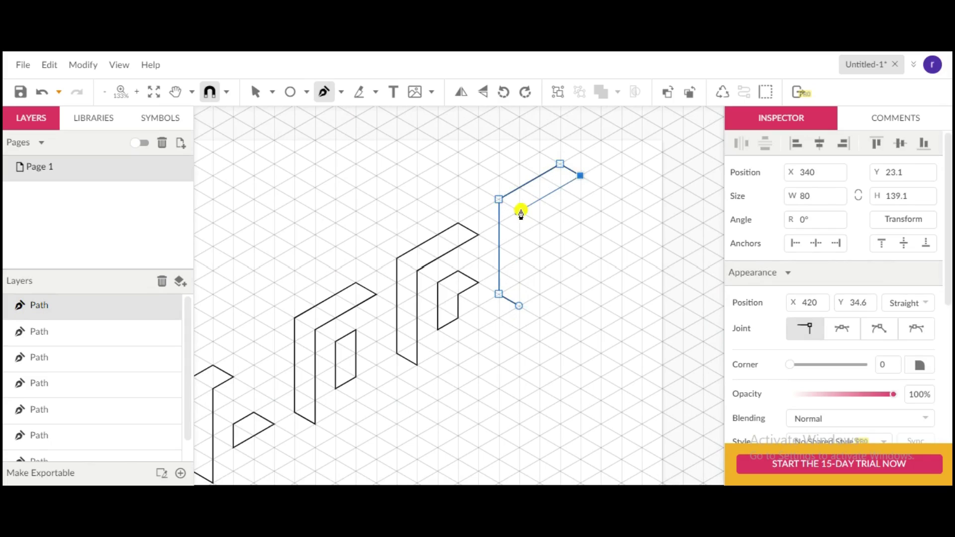
pyautogui.click(518, 211)
pyautogui.moveTo(519, 306)
pyautogui.mouseDown()
pyautogui.moveTo(545, 309)
pyautogui.moveTo(521, 312)
pyautogui.mouseUp()
pyautogui.hotkey('ctrl', 'z')
pyautogui.hotkey('ctrl', 'z')
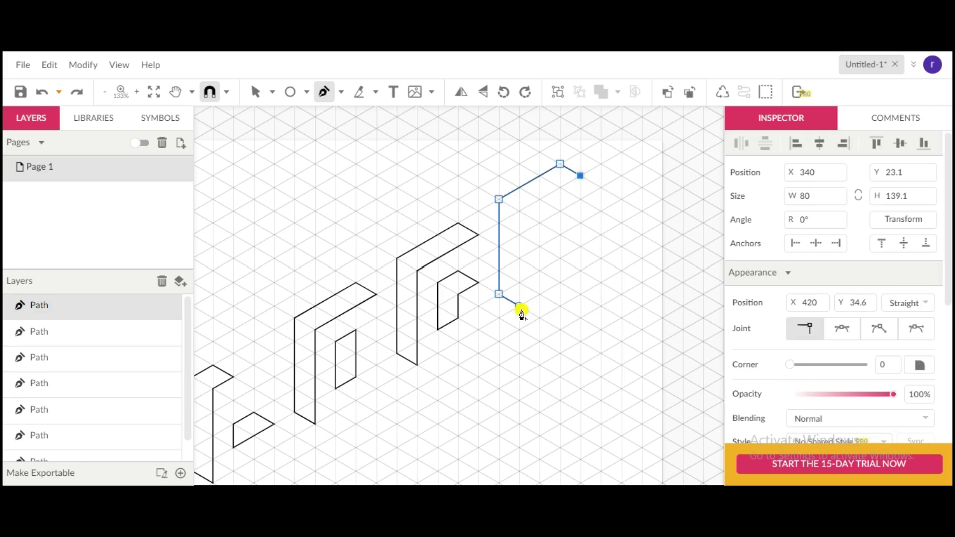
pyautogui.hotkey('ctrl', 'z')
pyautogui.hotkey('ctrl', 'z')
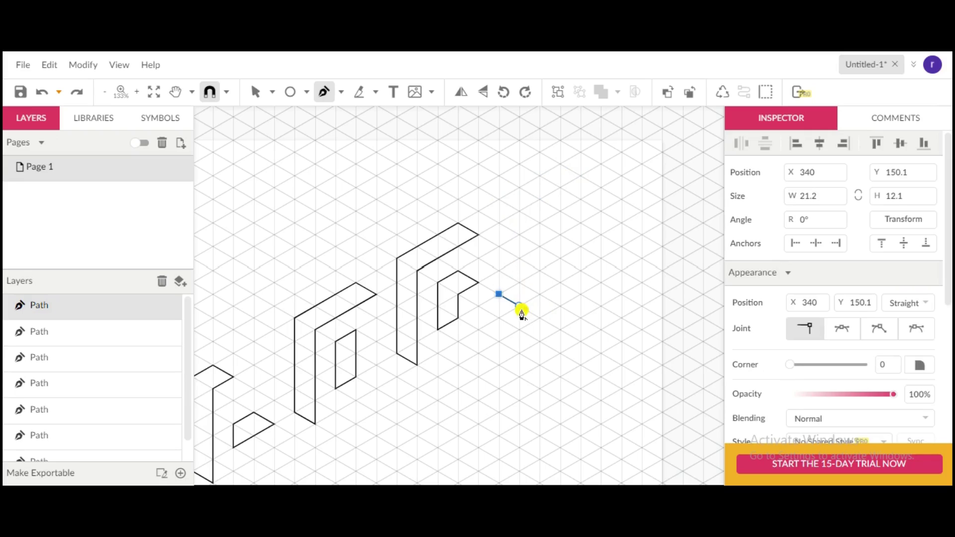
pyautogui.hotkey('ctrl', 'z')
pyautogui.hotkey('ctrl', 'z')
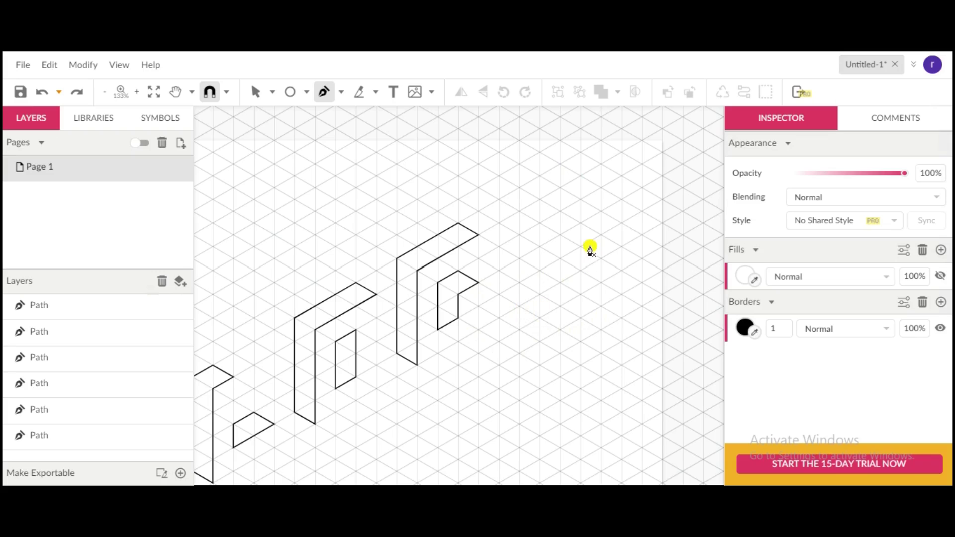
# - Draw a fourth closed bracket outline matching the third one's shape, about 80 × 139 px at X 340, Y 23.1
pyautogui.scroll(-1, 590, 247)
pyautogui.scroll(1, 579, 251)
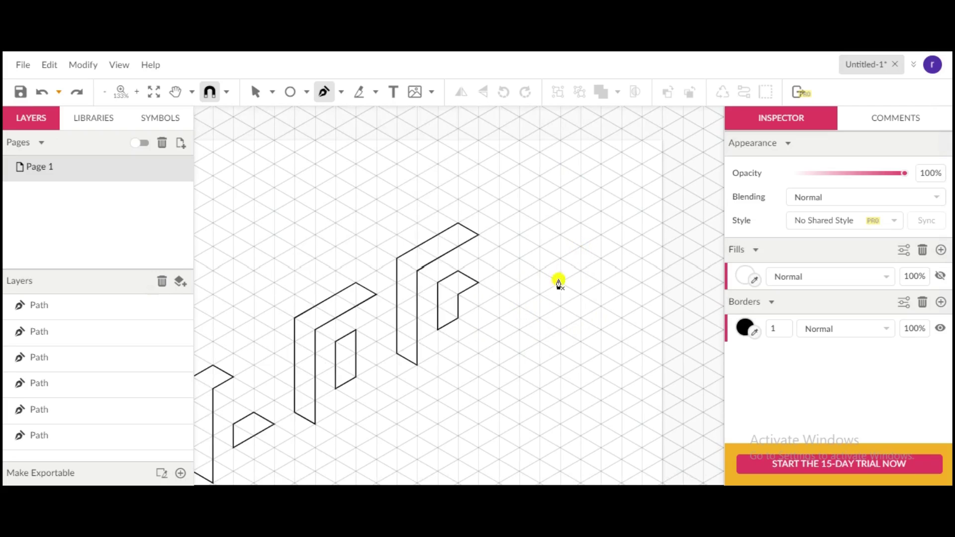
pyautogui.click(519, 306)
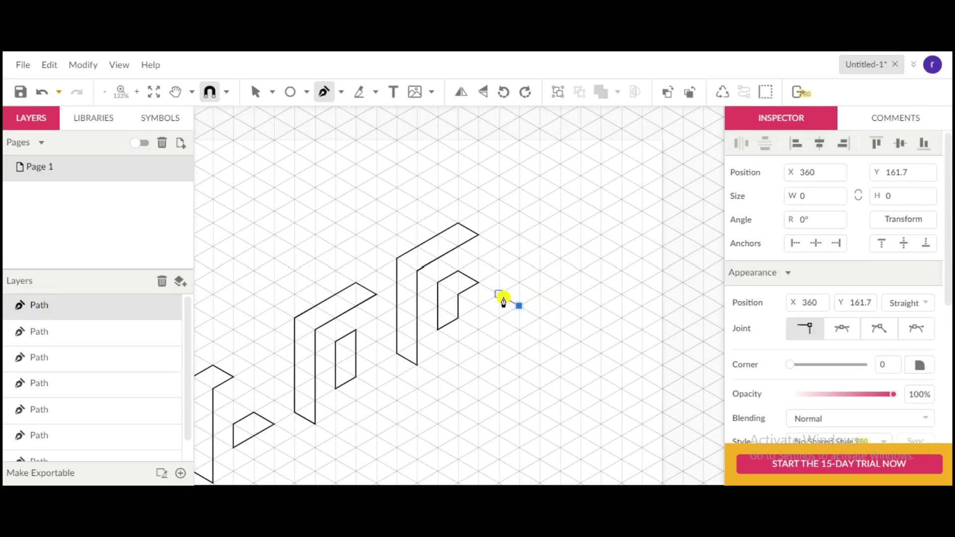
pyautogui.click(499, 294)
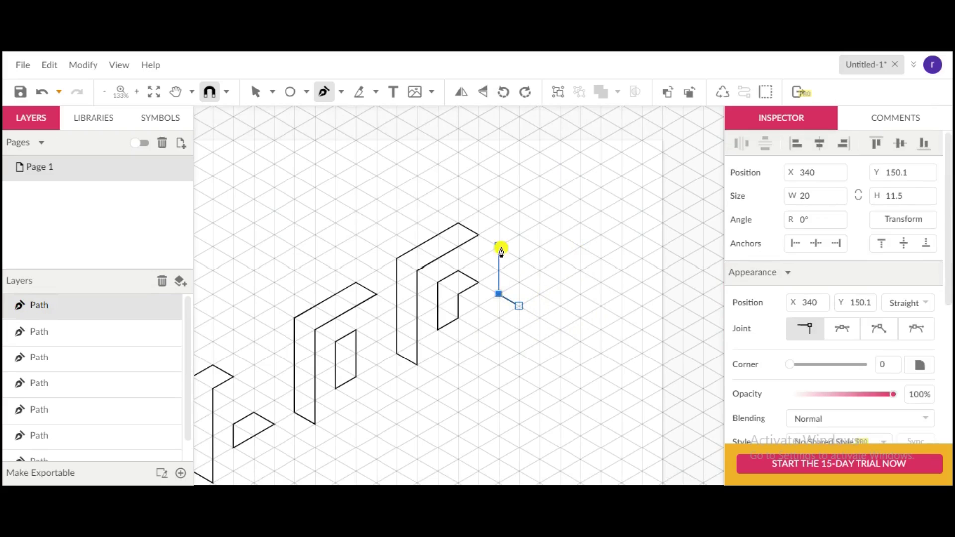
pyautogui.click(499, 199)
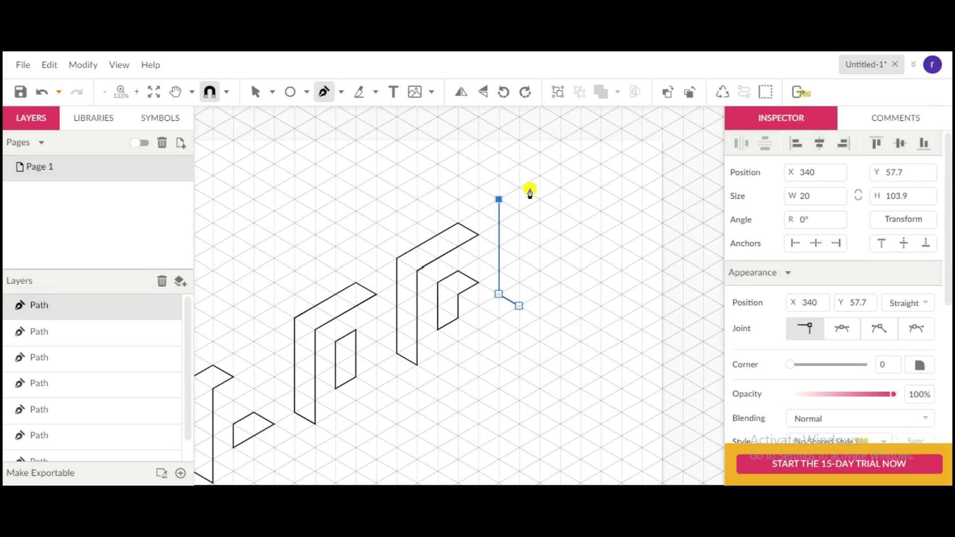
pyautogui.click(560, 164)
pyautogui.click(580, 175)
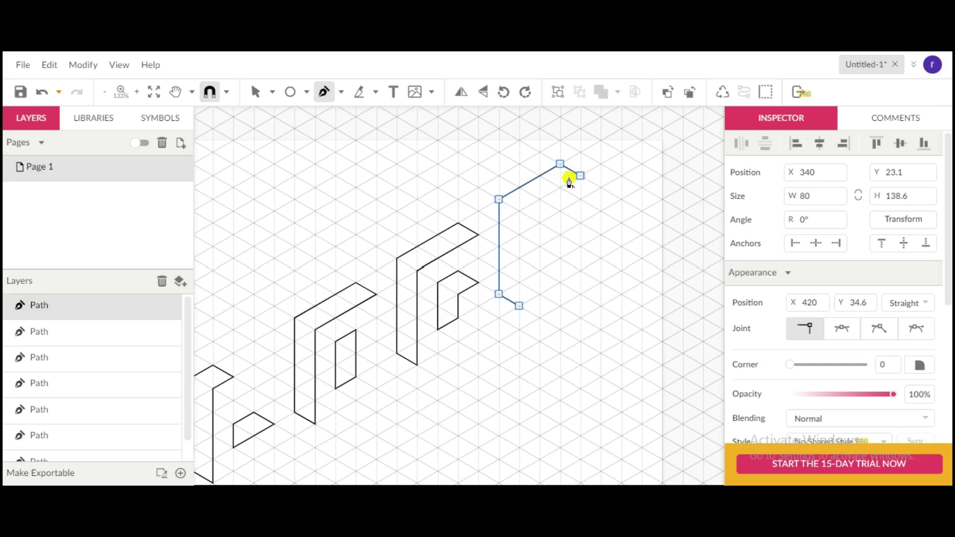
pyautogui.click(519, 211)
pyautogui.click(518, 305)
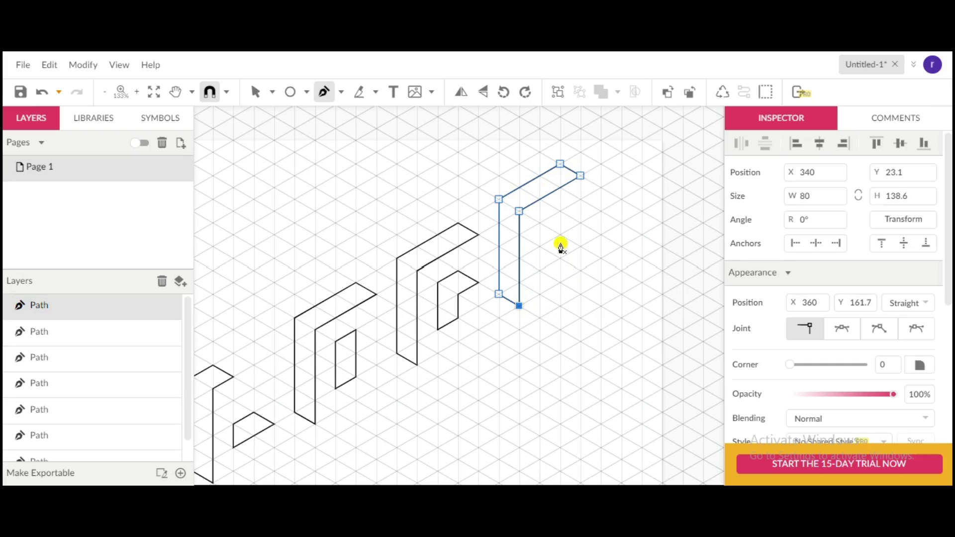
# - Draw a closed upright parallelogram under the fourth bracket's arm, about 20 × 58 px at X 380, Y 69.3
pyautogui.click(559, 211)
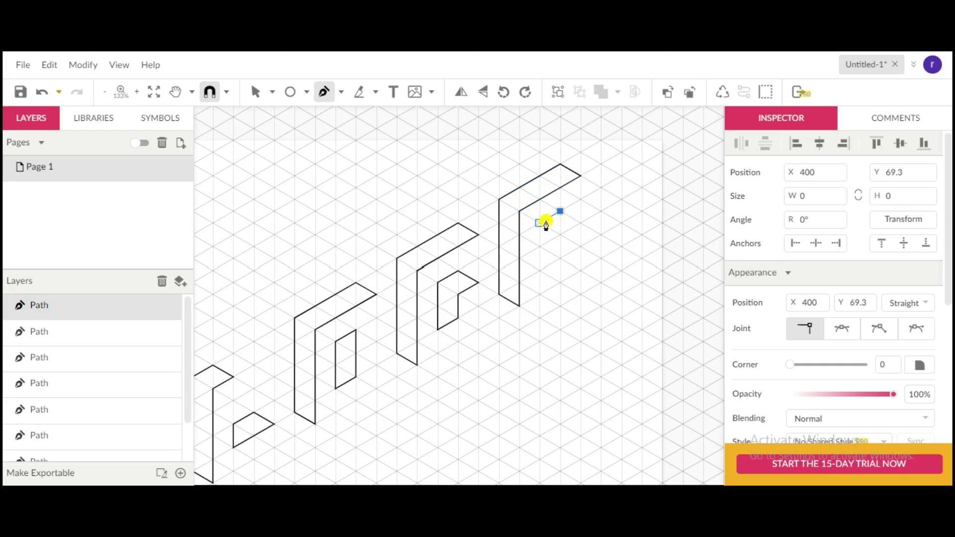
pyautogui.click(539, 223)
pyautogui.click(539, 270)
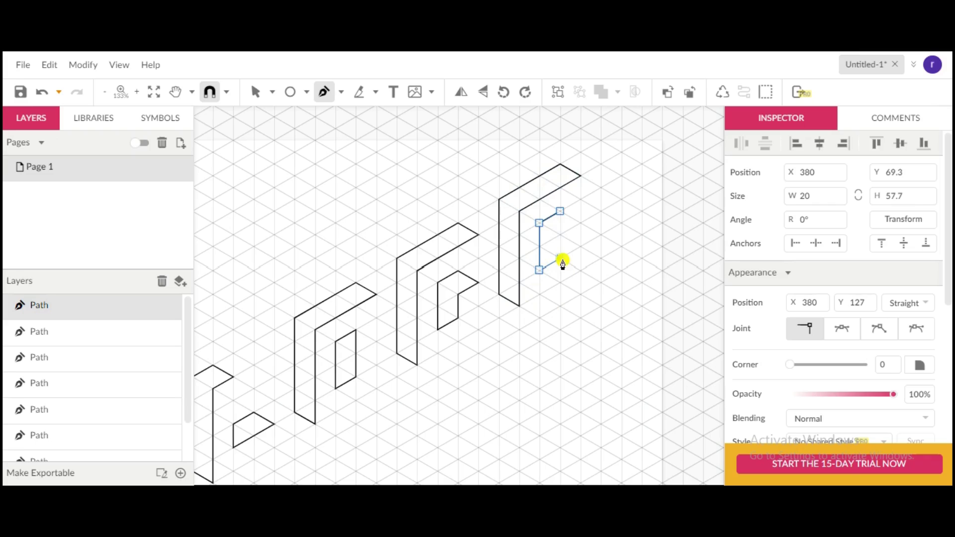
pyautogui.click(561, 258)
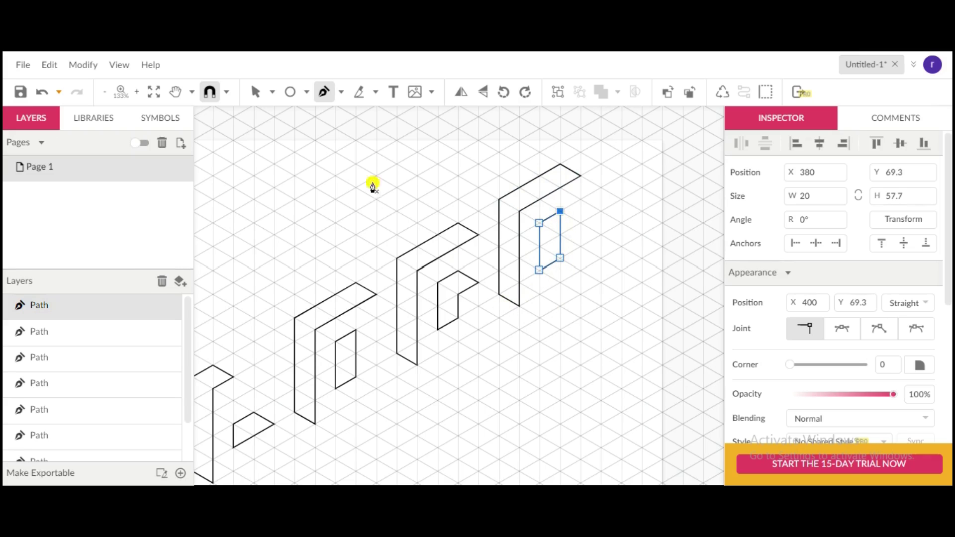
# - Select all the bracket and inner outlines together and remove their borders
pyautogui.scroll(1, 373, 185)
pyautogui.click(255, 91)
pyautogui.press('space')
pyautogui.moveTo(367, 279); pyautogui.dragTo(467, 223)
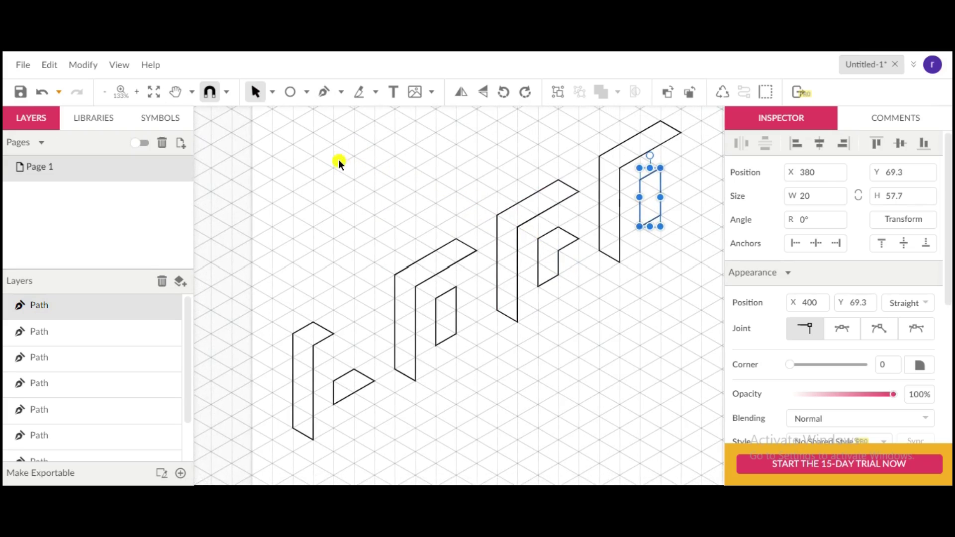
pyautogui.moveTo(274, 140); pyautogui.dragTo(668, 418)
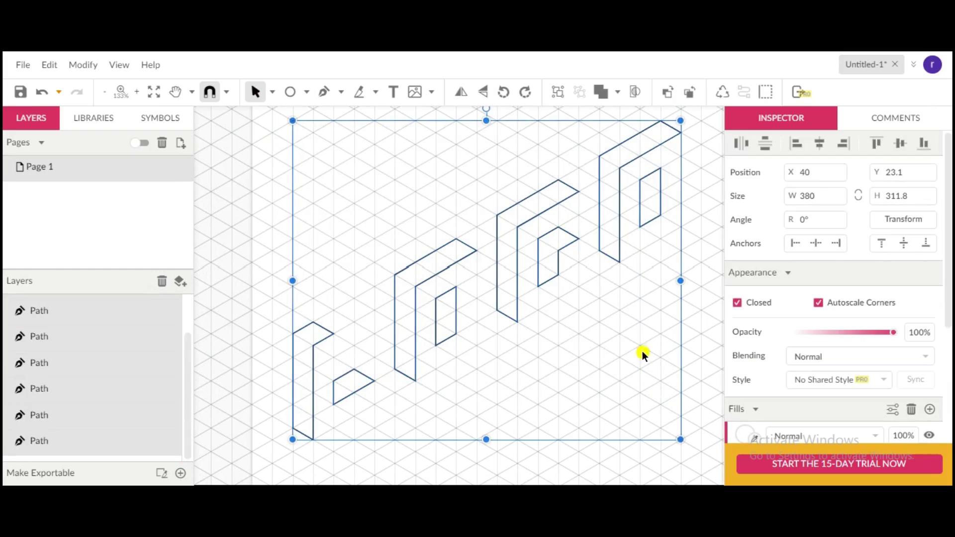
pyautogui.scroll(-4, 841, 278)
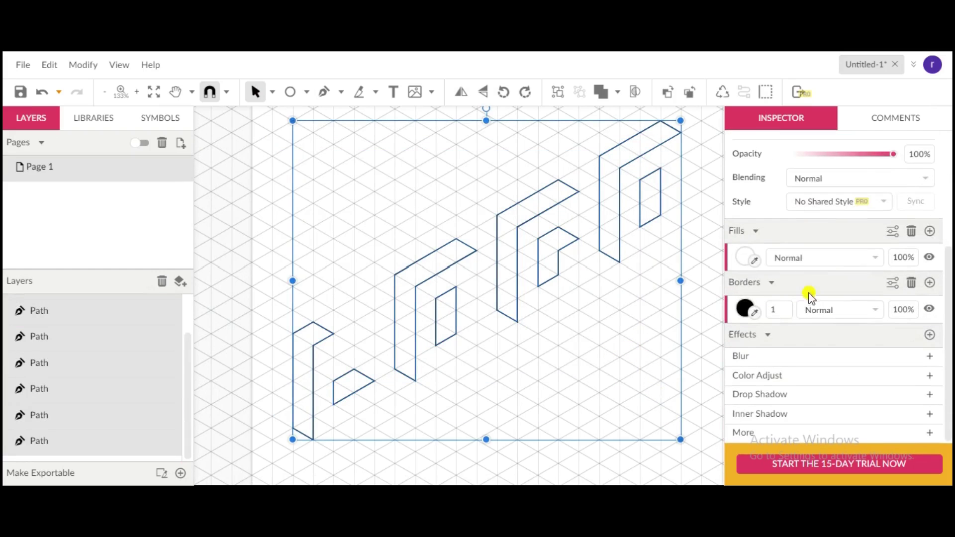
pyautogui.click(912, 285)
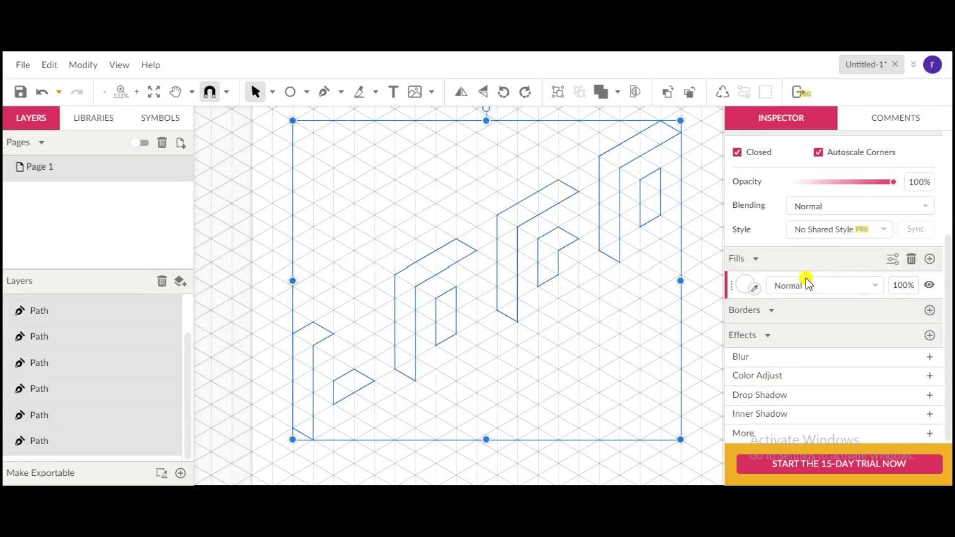
# - Fill all the selected letter shapes with black (#000000) and deselect them
pyautogui.click(746, 285)
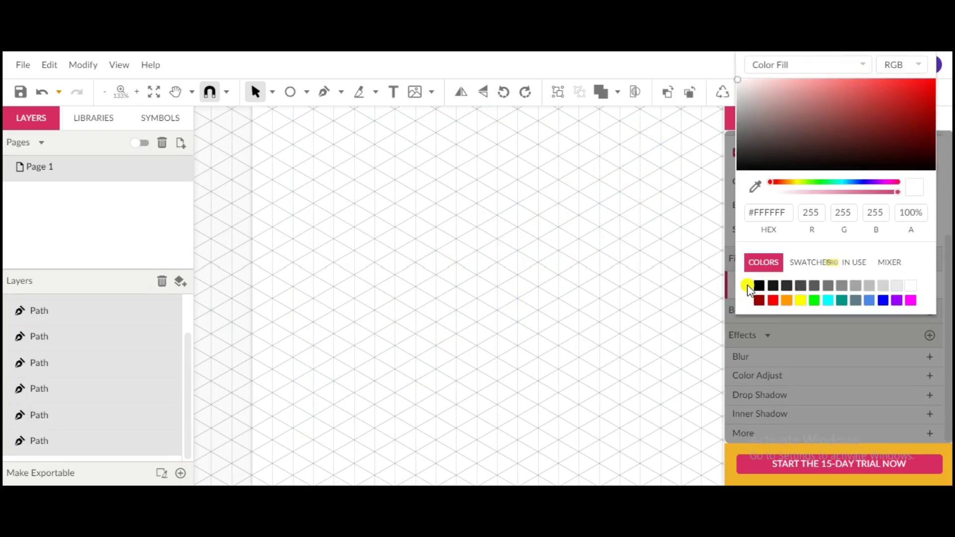
pyautogui.click(759, 285)
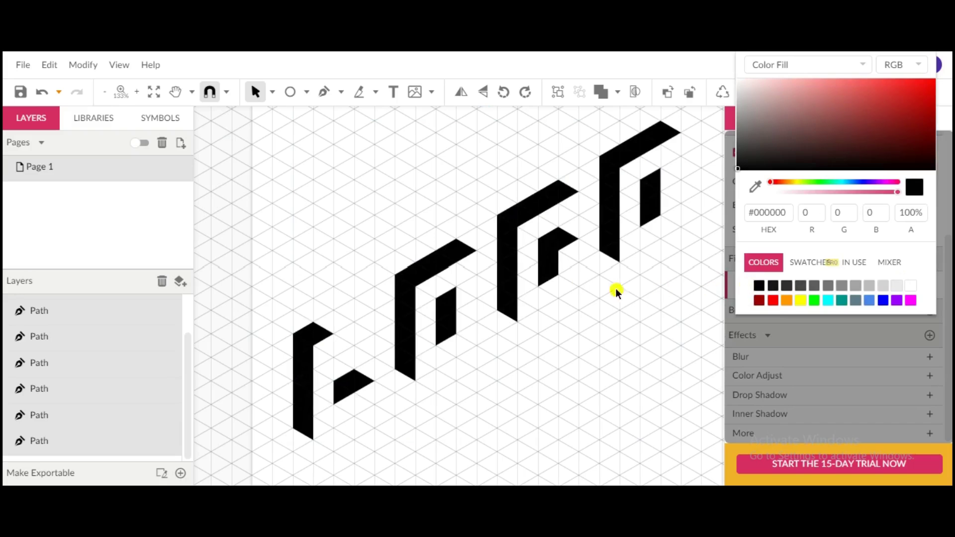
pyautogui.click(580, 343)
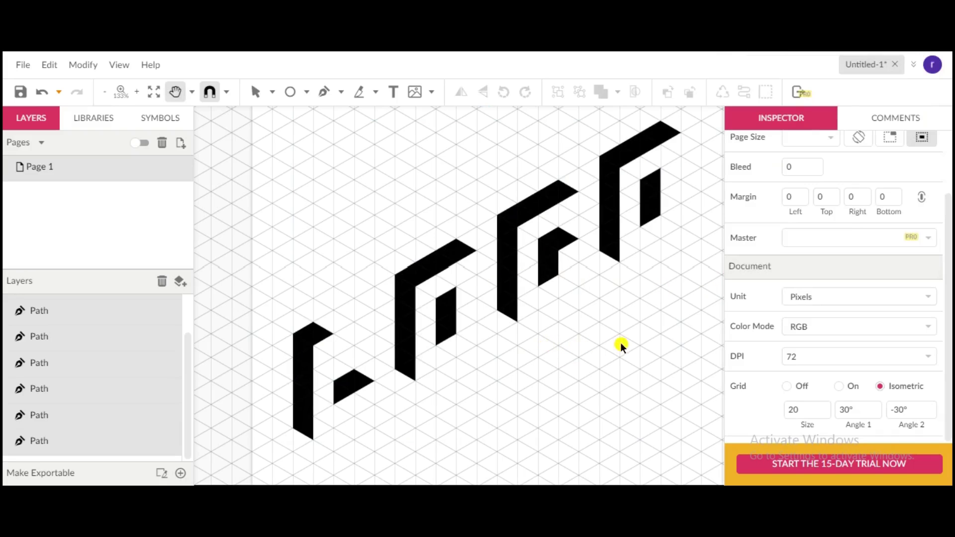
# - Draw a closed flat parallelogram on the ground from the first bracket's foot, about 100 × 58 px at X 60, Y 300.2
pyautogui.press('space')
pyautogui.moveTo(572, 330); pyautogui.dragTo(547, 316)
pyautogui.scroll(-2, 602, 324)
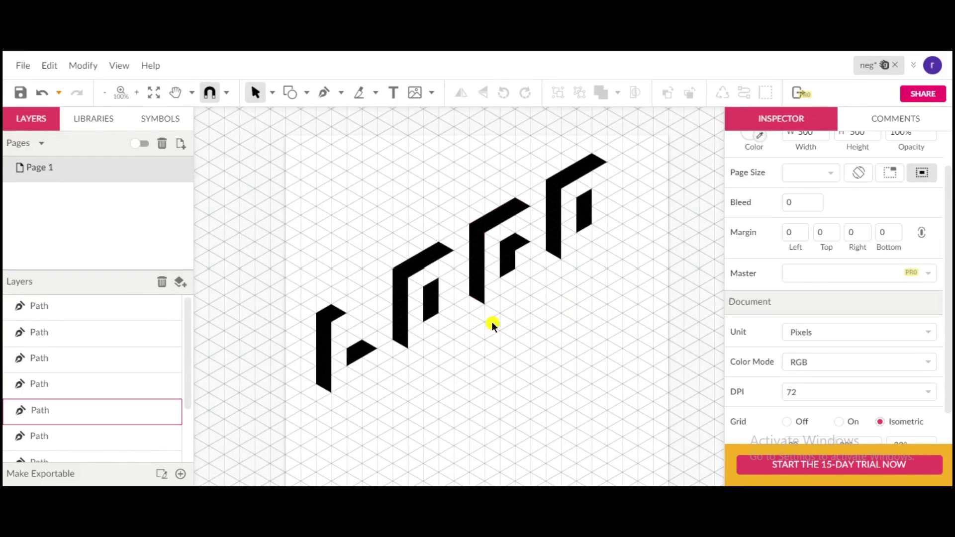
pyautogui.click(324, 93)
pyautogui.scroll(1, 386, 174)
pyautogui.scroll(-2, 415, 228)
pyautogui.scroll(4, 349, 328)
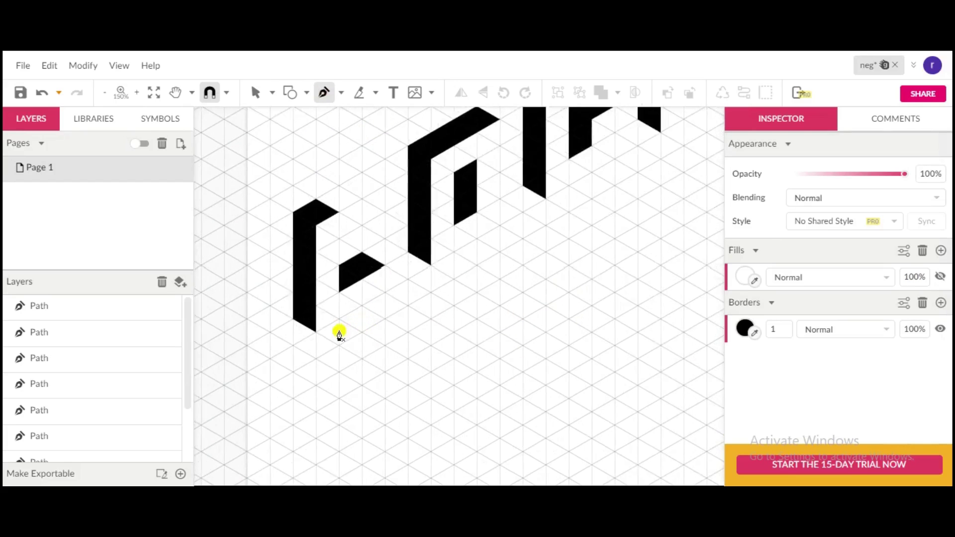
pyautogui.click(297, 333)
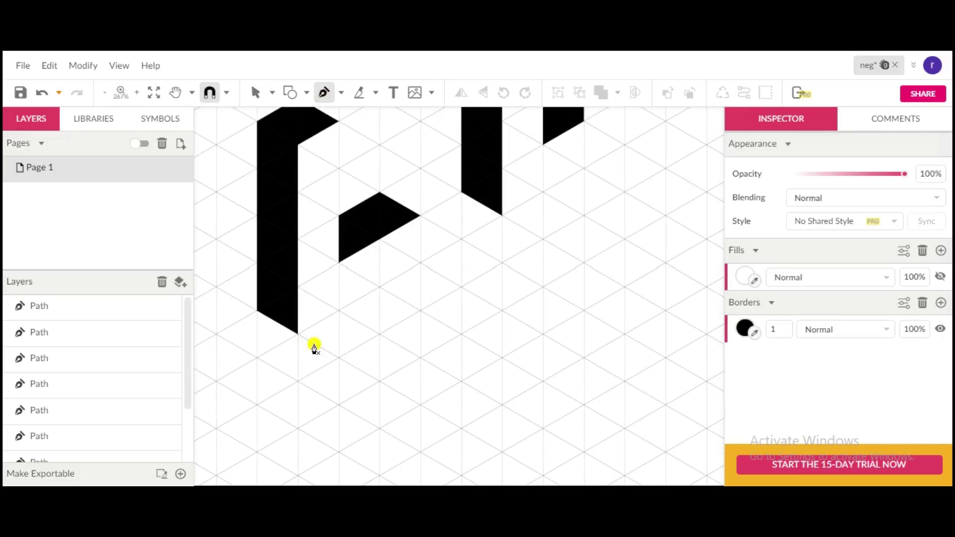
pyautogui.click(379, 381)
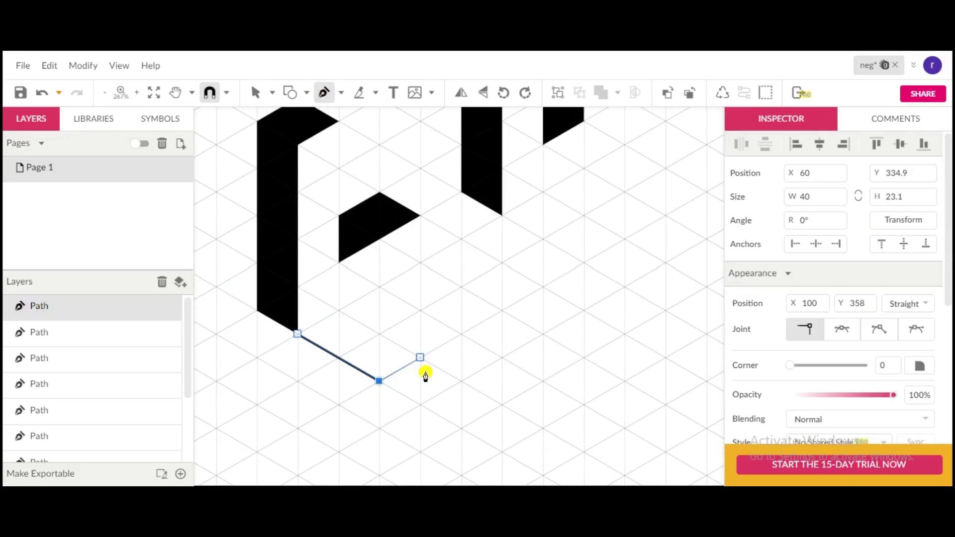
pyautogui.click(502, 310)
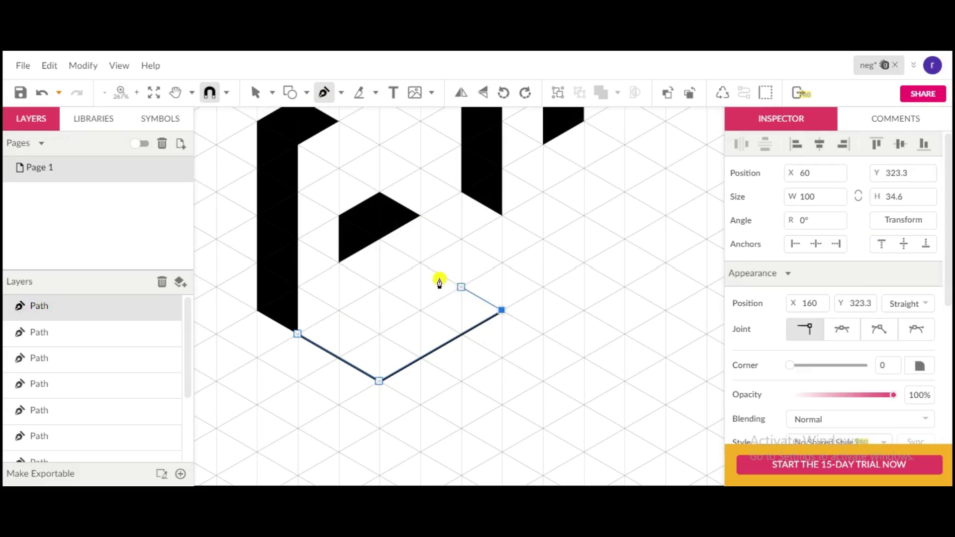
pyautogui.click(420, 262)
pyautogui.click(303, 336)
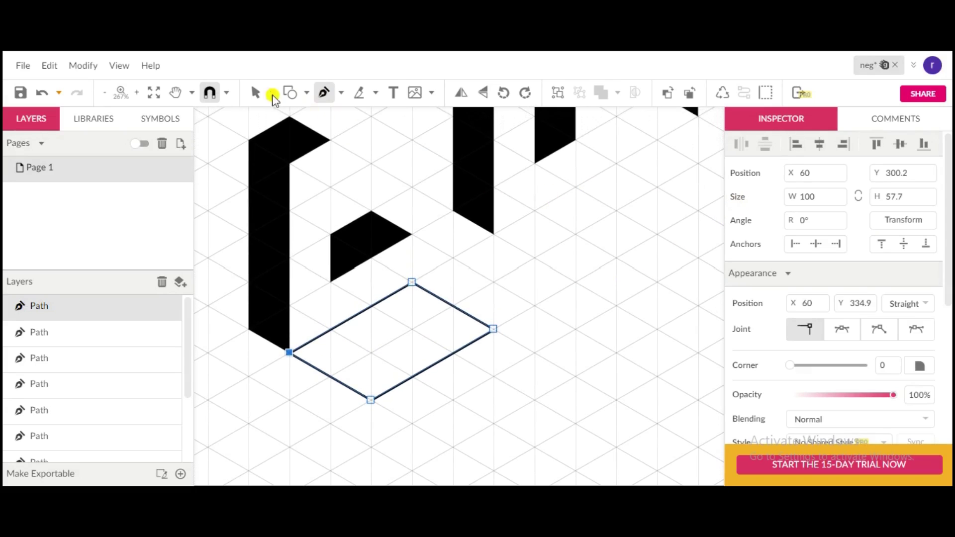
# - Remove the border from the flat parallelogram at the first bracket's foot
pyautogui.click(256, 93)
pyautogui.scroll(-5, 819, 254)
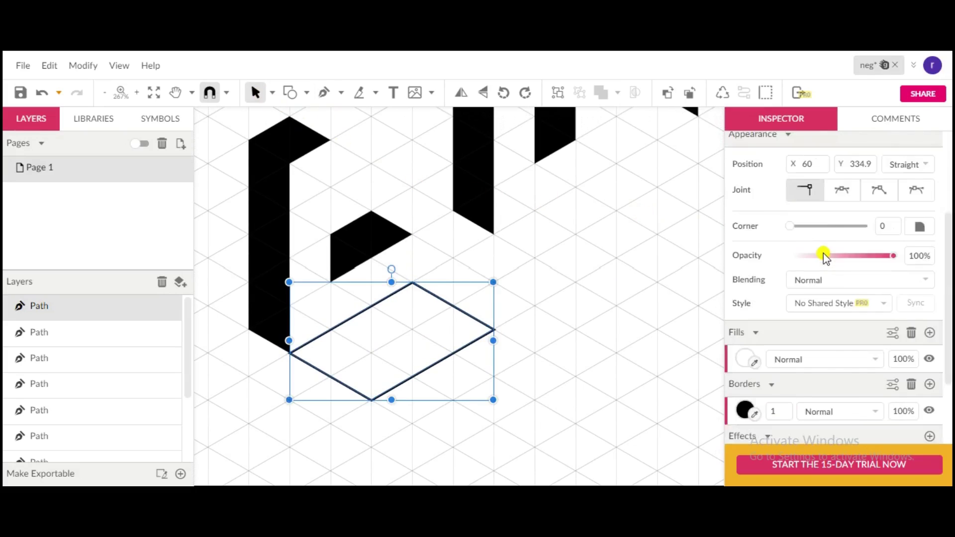
pyautogui.click(745, 308)
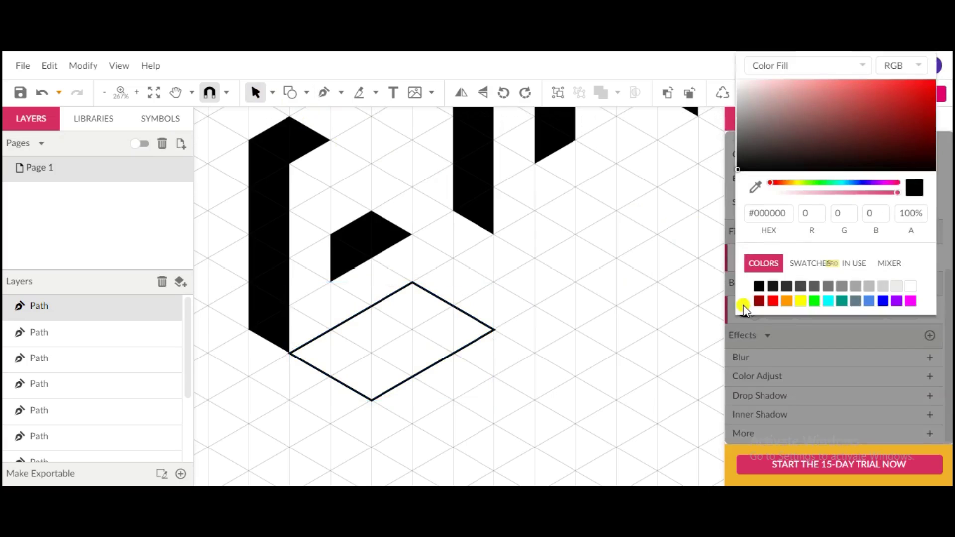
pyautogui.click(769, 330)
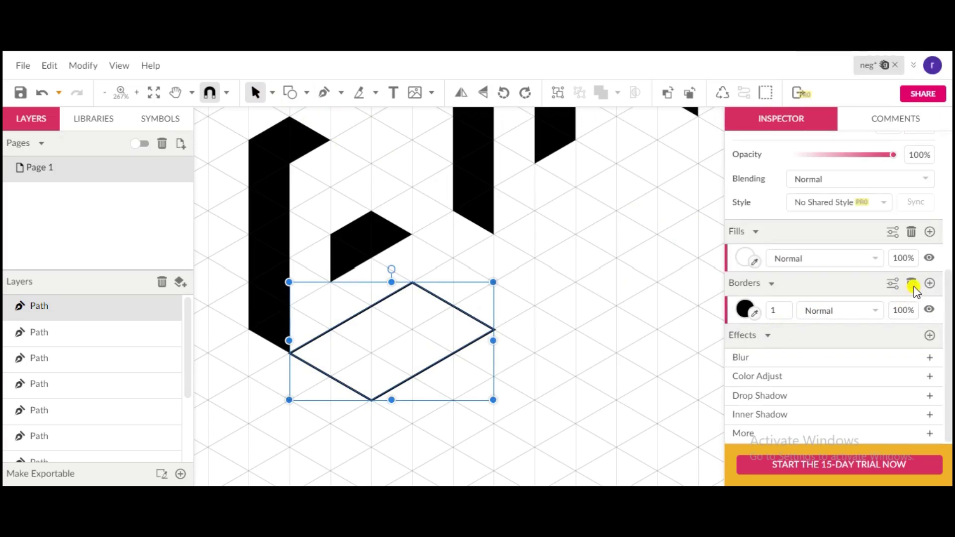
pyautogui.click(913, 284)
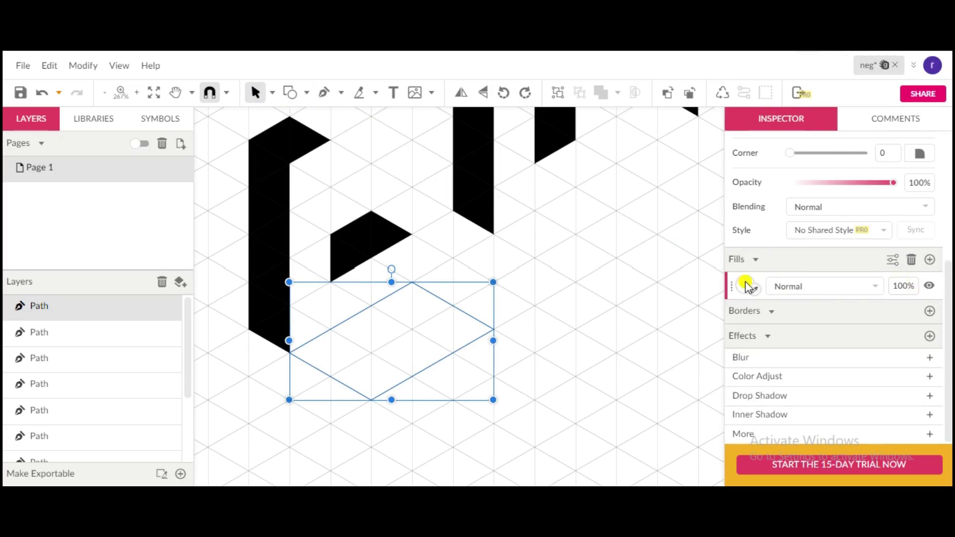
# - Fill the ground parallelogram with a white-to-black linear gradient, angled so its shadow is darkest beside the letter and fades outward
pyautogui.click(747, 285)
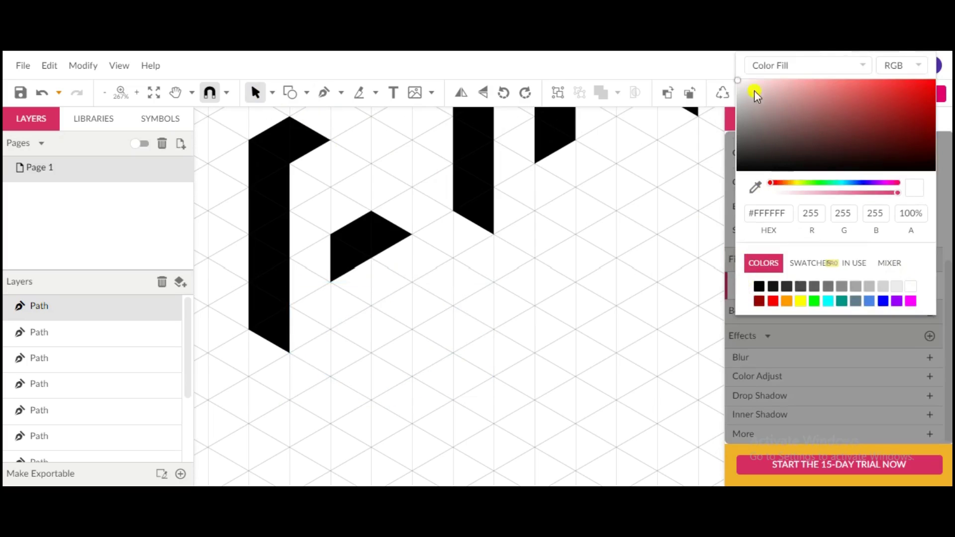
pyautogui.click(772, 65)
pyautogui.click(782, 78)
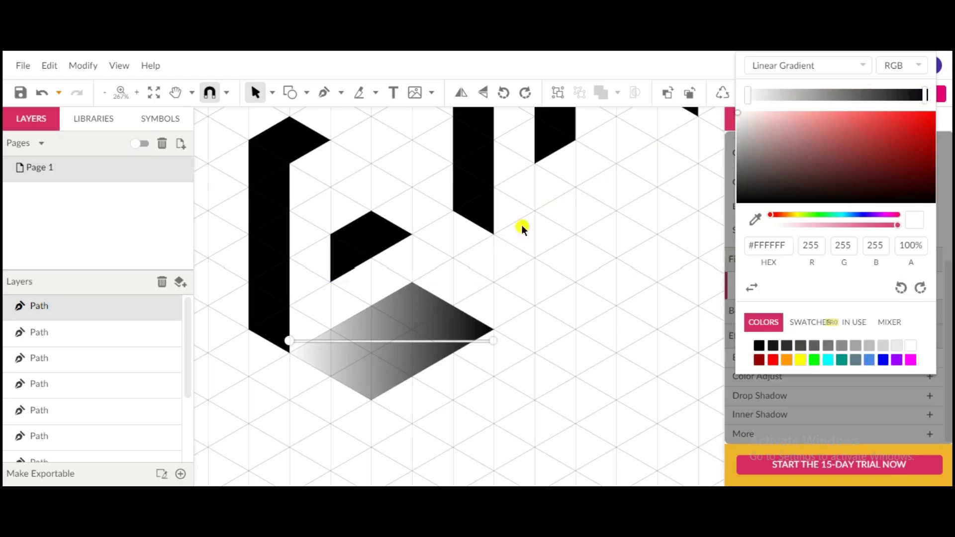
pyautogui.moveTo(491, 341); pyautogui.dragTo(230, 245)
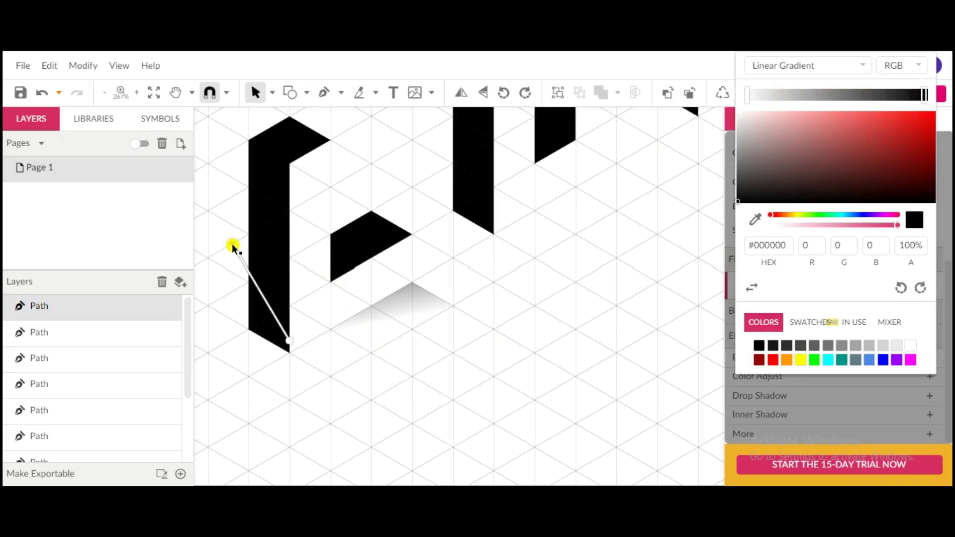
pyautogui.moveTo(287, 336)
pyautogui.mouseDown()
pyautogui.moveTo(331, 348)
pyautogui.moveTo(392, 343)
pyautogui.mouseUp()
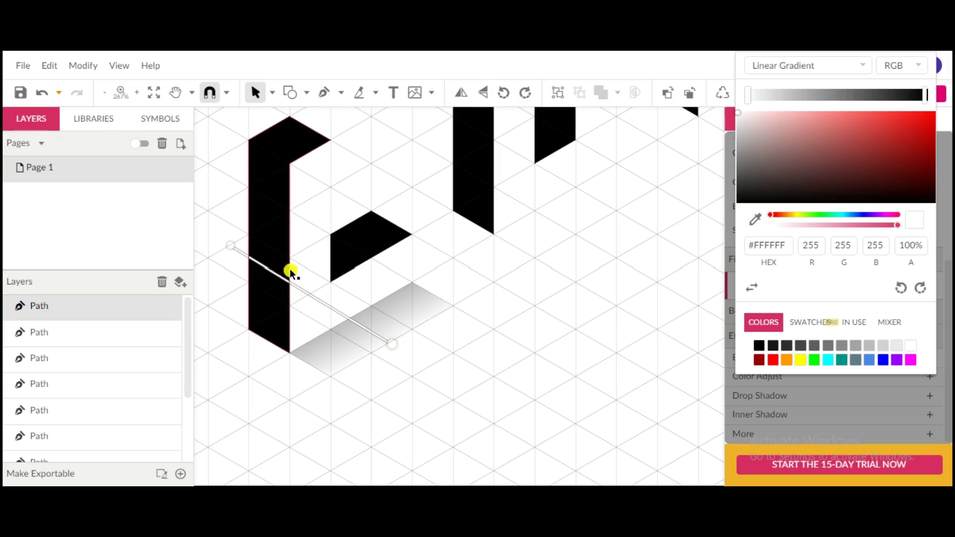
# - Soften the ground shadow by moving the gradient's black end farther out beyond the first bracket, and deselect the shape
pyautogui.press('h')
pyautogui.moveTo(356, 282); pyautogui.dragTo(418, 306)
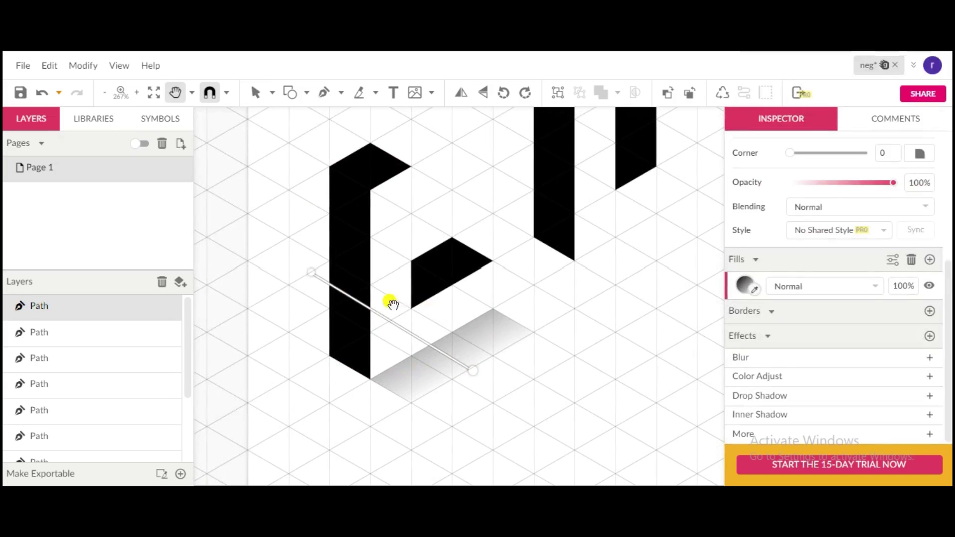
pyautogui.press('v')
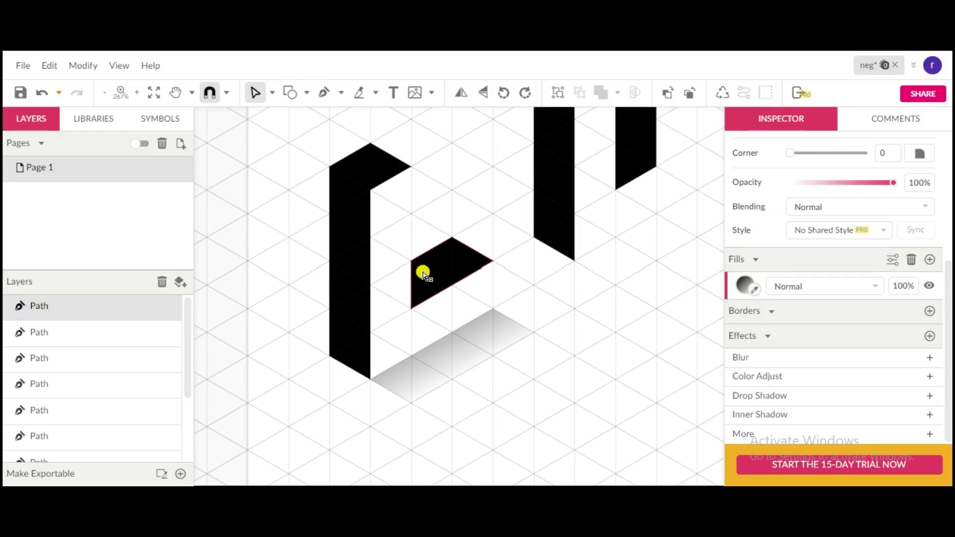
pyautogui.scroll(2, 798, 194)
pyautogui.scroll(3, 796, 201)
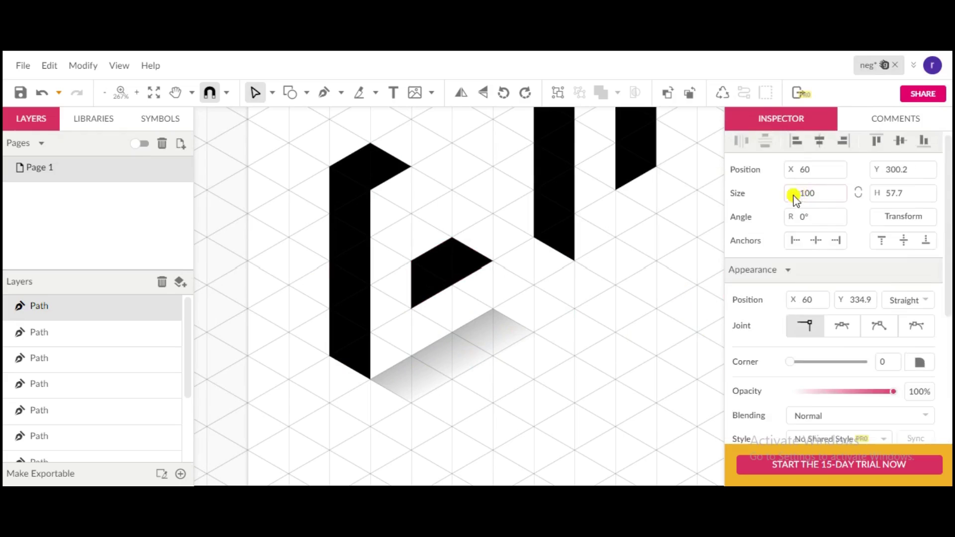
pyautogui.scroll(-5, 793, 199)
pyautogui.click(746, 285)
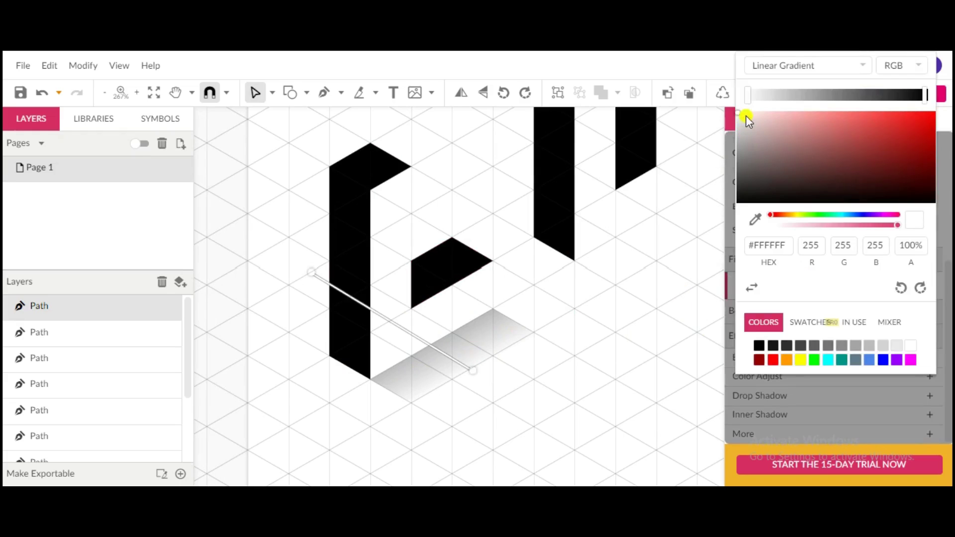
pyautogui.moveTo(311, 271); pyautogui.dragTo(267, 248)
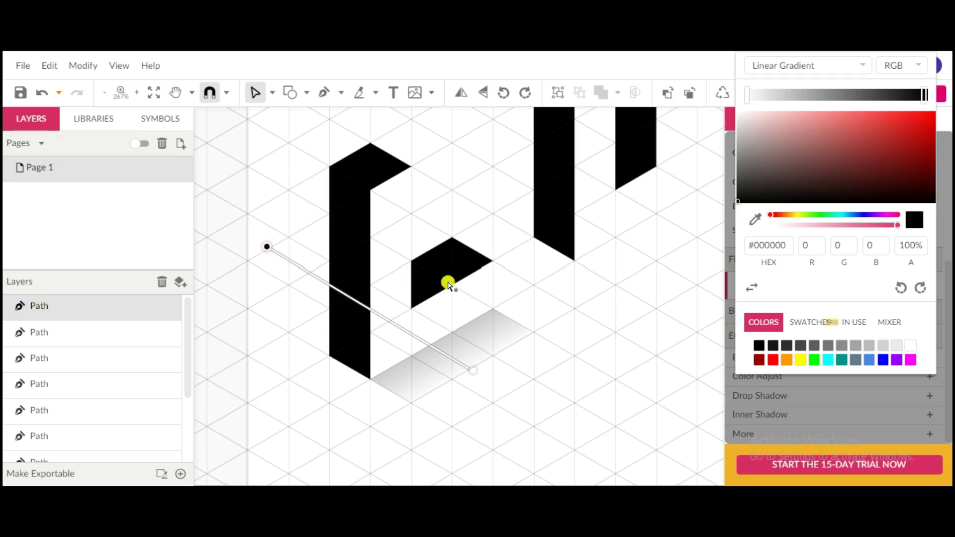
pyautogui.click(637, 294)
# - Duplicate the gradient ground shadow and place the copy near the second bracket's foot
pyautogui.moveTo(610, 337); pyautogui.dragTo(464, 342)
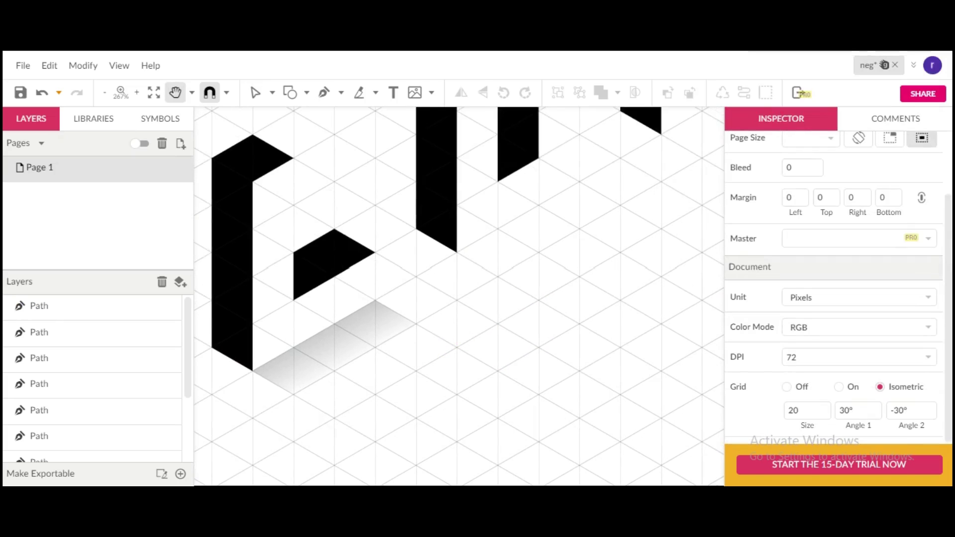
pyautogui.click(391, 324)
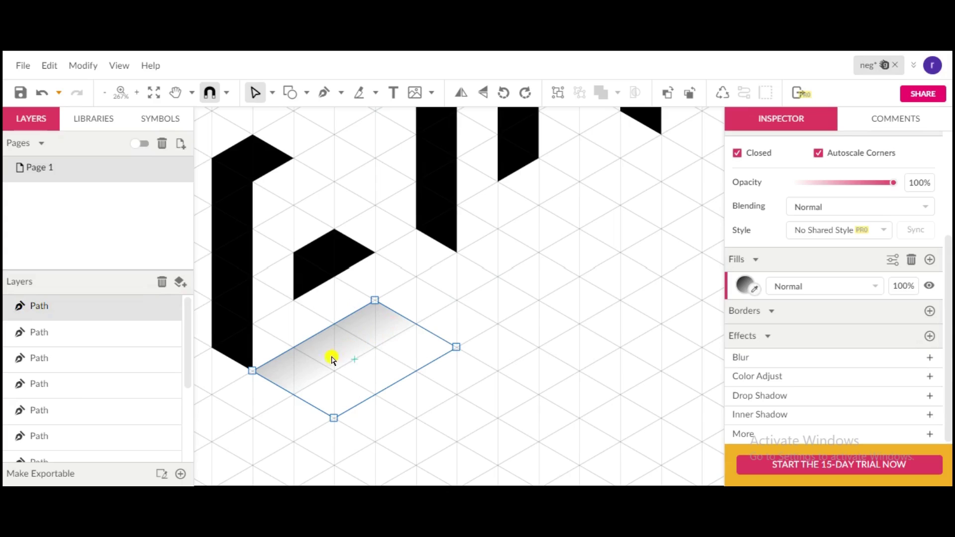
pyautogui.moveTo(317, 364); pyautogui.dragTo(441, 307)
pyautogui.moveTo(330, 352); pyautogui.dragTo(527, 246)
pyautogui.scroll(3, 502, 256)
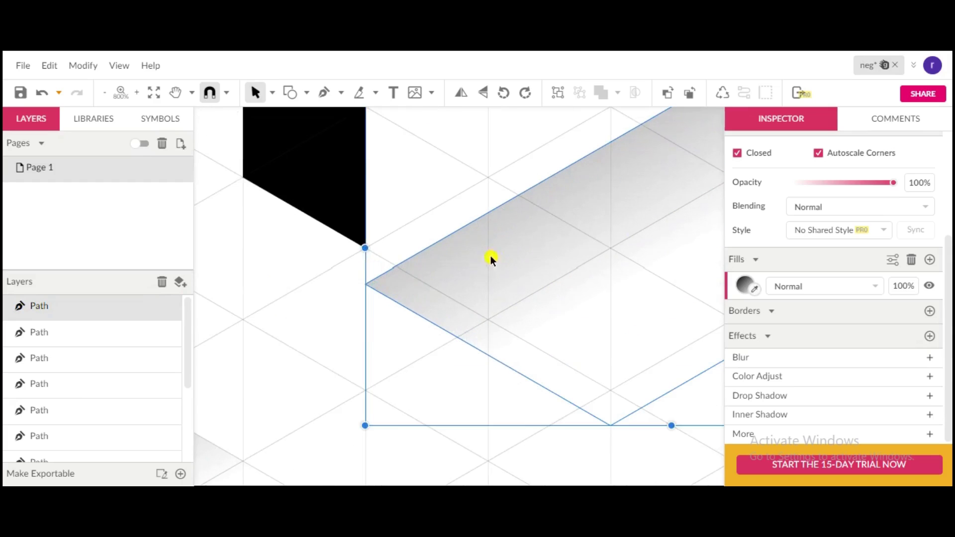
pyautogui.moveTo(412, 293); pyautogui.dragTo(409, 241)
pyautogui.moveTo(398, 304); pyautogui.dragTo(424, 242)
pyautogui.moveTo(480, 228); pyautogui.dragTo(428, 230)
# - Select all anchor points of the copied shadow and align its corner with the second bracket's foot on the grid
pyautogui.scroll(-3, 429, 234)
pyautogui.doubleClick(540, 280)
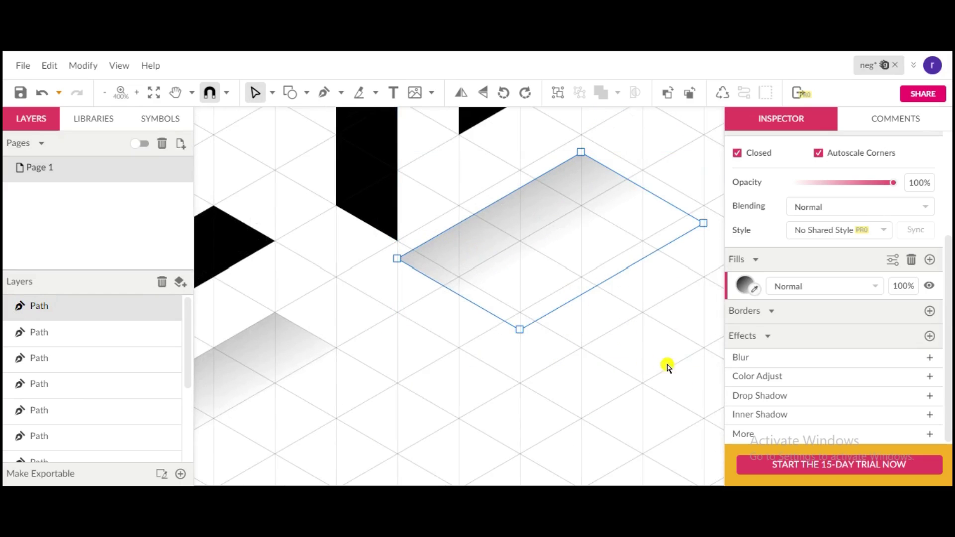
pyautogui.moveTo(715, 382); pyautogui.dragTo(403, 252)
pyautogui.scroll(-1, 531, 255)
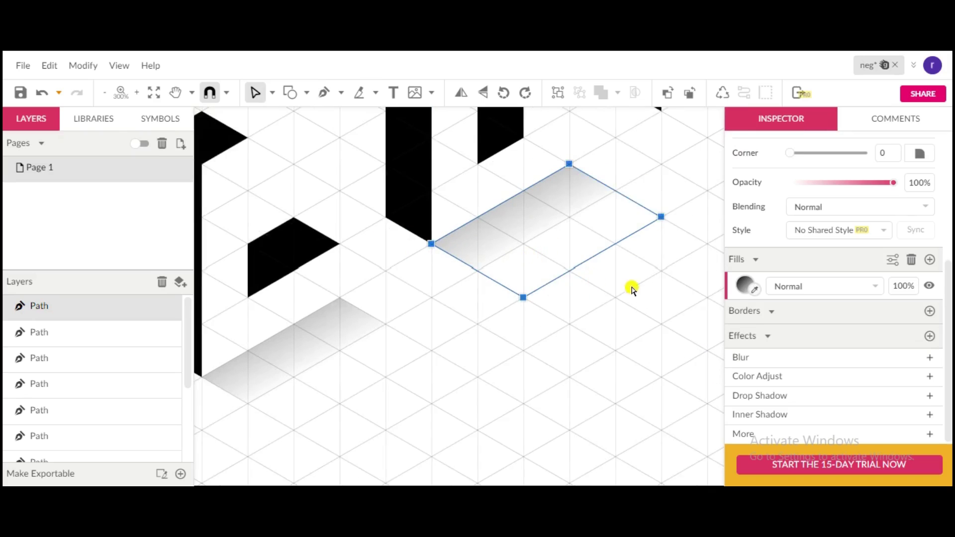
# - Duplicate the second bracket's ground shadow and align the copy with the third bracket's foot
pyautogui.press('space')
pyautogui.moveTo(606, 302); pyautogui.dragTo(436, 411)
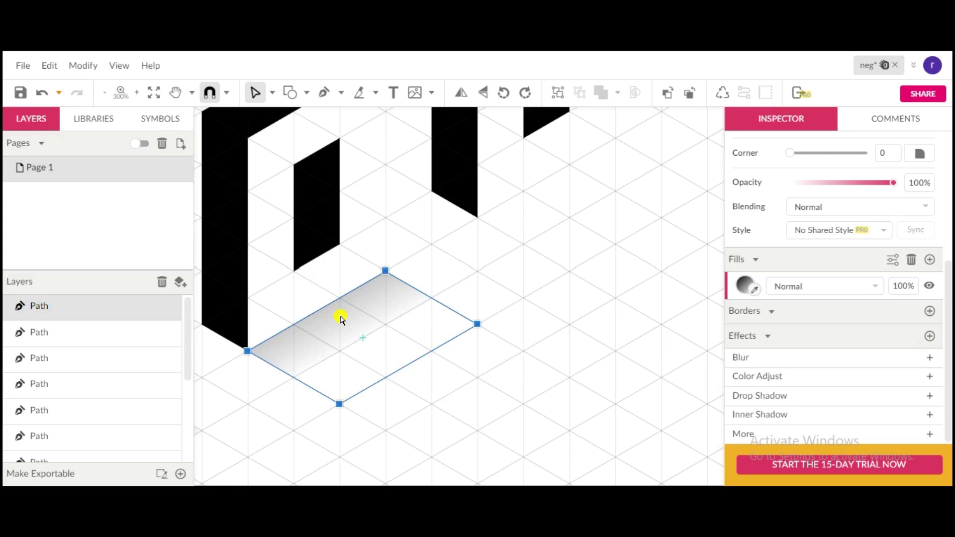
pyautogui.click(316, 343)
pyautogui.moveTo(316, 344); pyautogui.dragTo(531, 225)
pyautogui.scroll(5, 531, 222)
pyautogui.moveTo(412, 260); pyautogui.dragTo(388, 215)
pyautogui.scroll(-5, 403, 239)
pyautogui.scroll(-2, 403, 239)
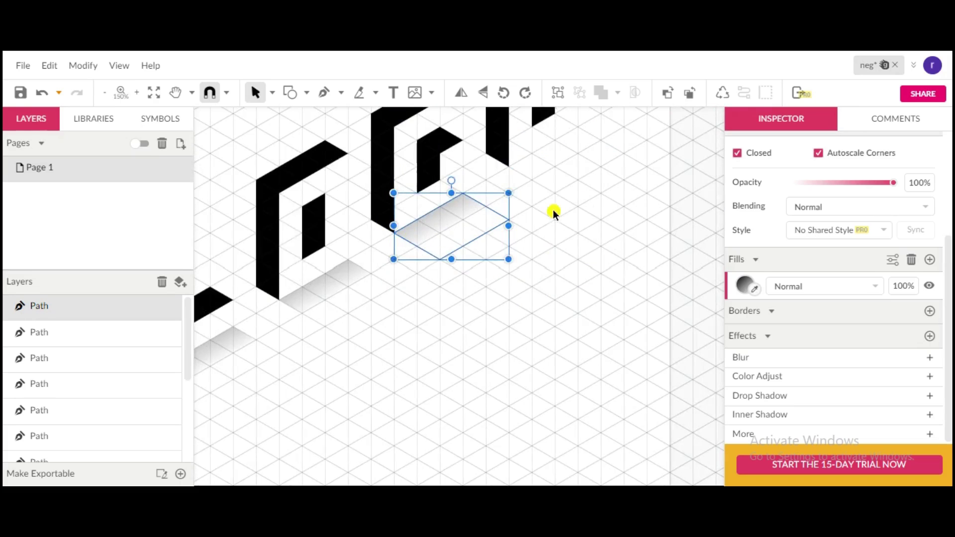
# - Place another copy of the ground shadow at the fourth bracket's foot
pyautogui.scroll(4, 506, 279)
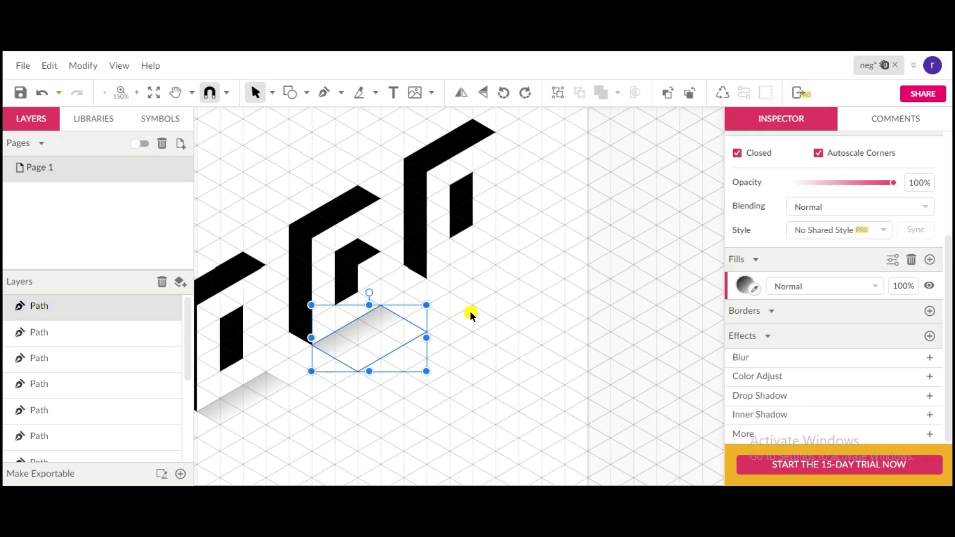
pyautogui.scroll(-2, 450, 319)
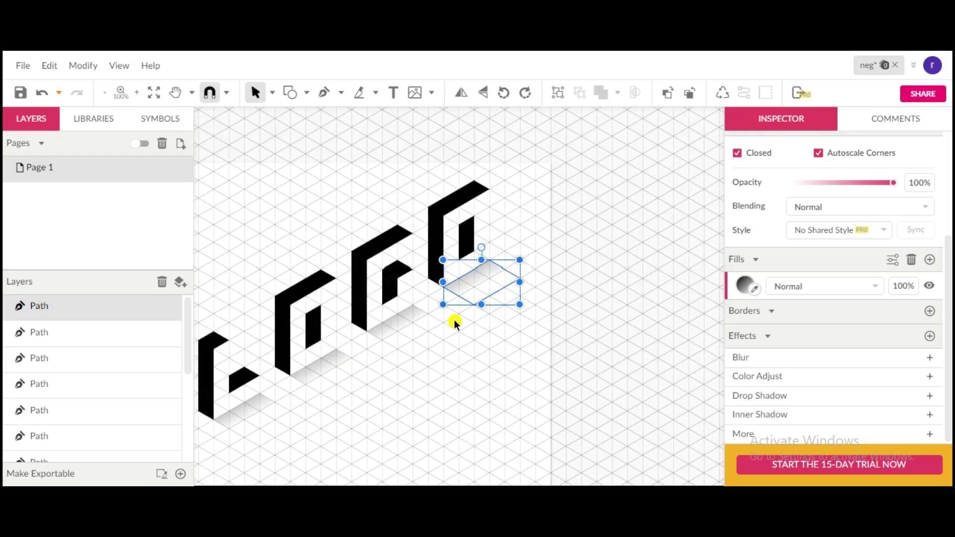
pyautogui.scroll(-1, 455, 323)
pyautogui.scroll(3, 439, 361)
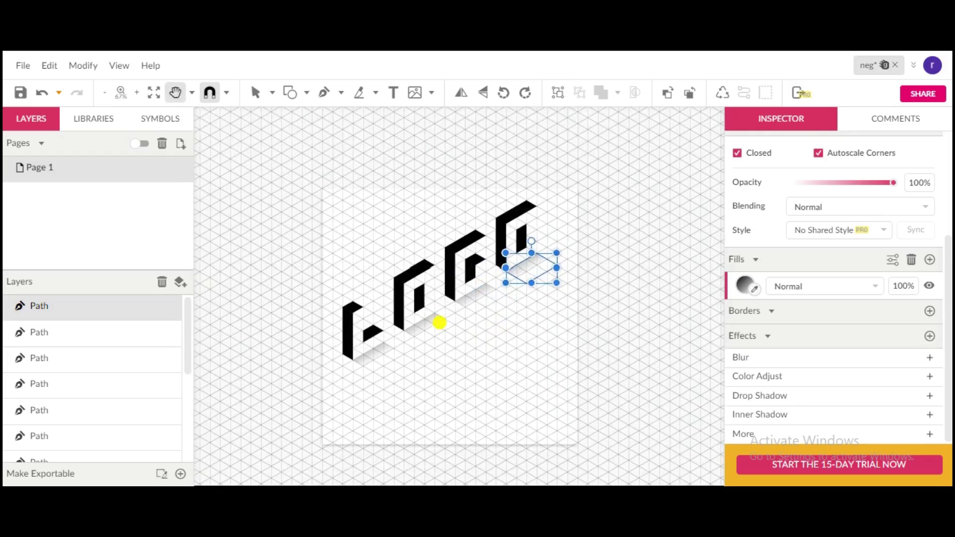
# - Deselect the shadow and turn off the document's isometric grid
pyautogui.scroll(-1, 465, 318)
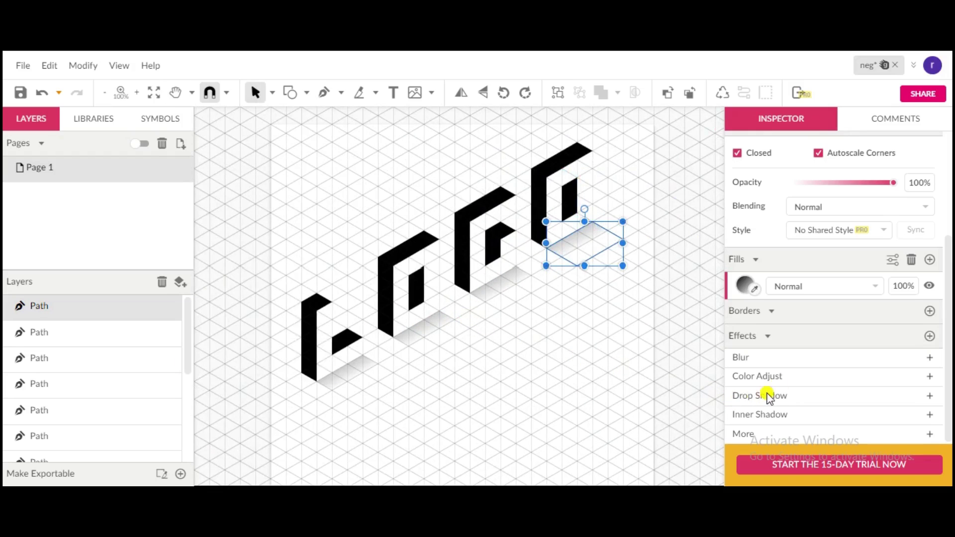
pyautogui.click(613, 363)
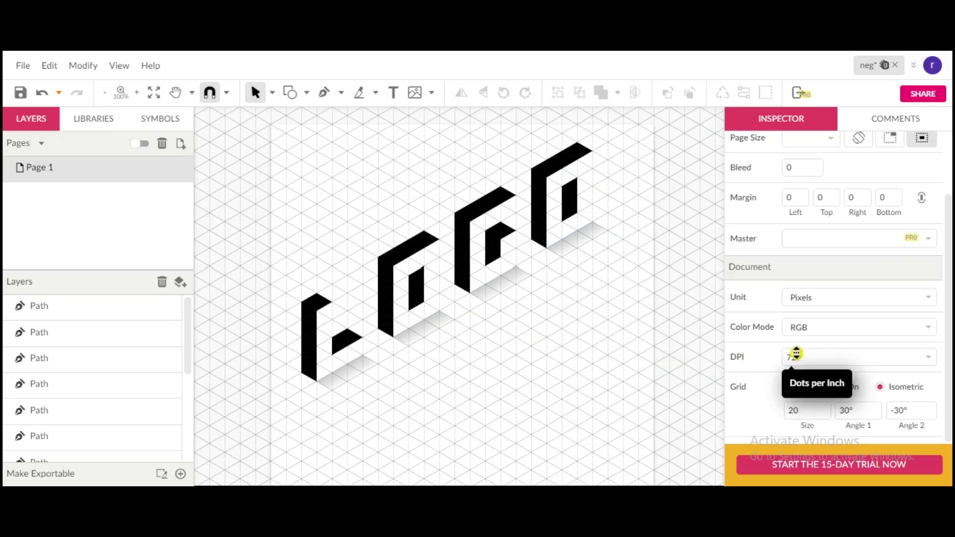
pyautogui.click(787, 387)
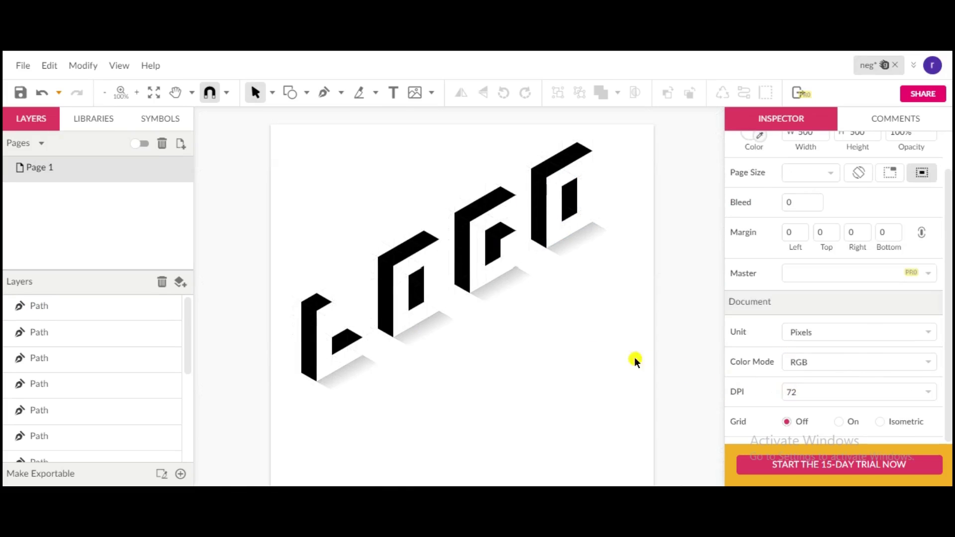